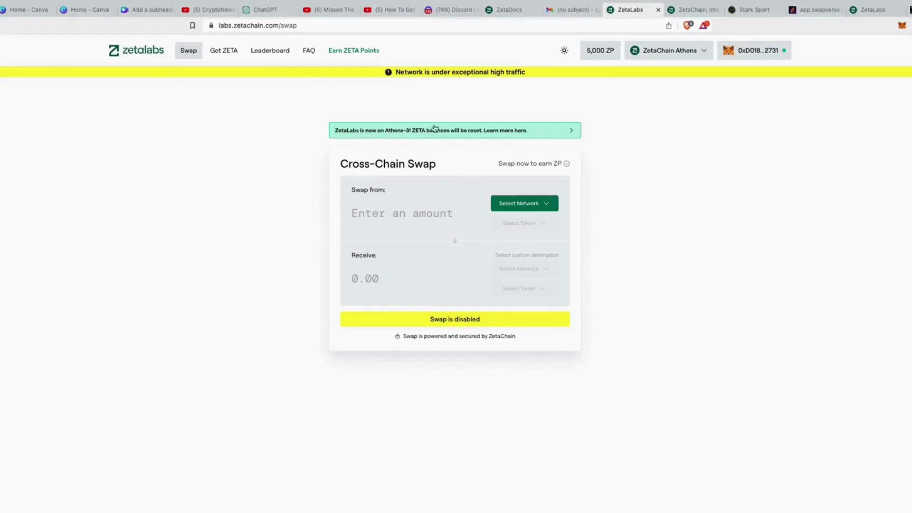
Look through the ZetaChain Athens-3 testnet documentation and the ZetaLabs welcome page with its available apps
mouse_move(597, 62)
left_click(495, 10)
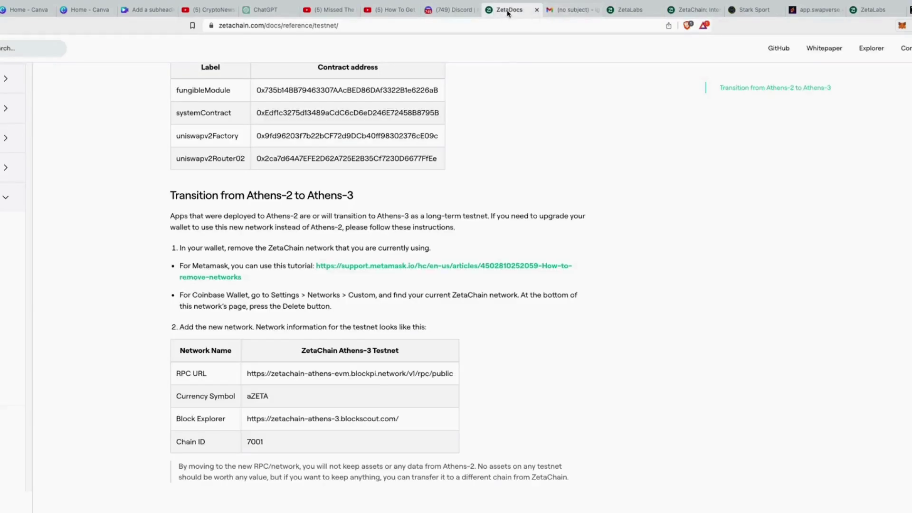
left_click(568, 10)
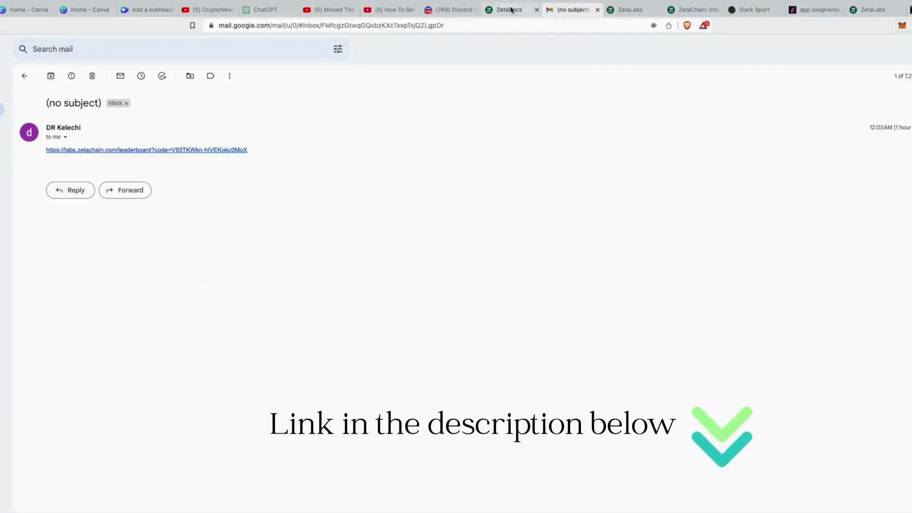
left_click(511, 10)
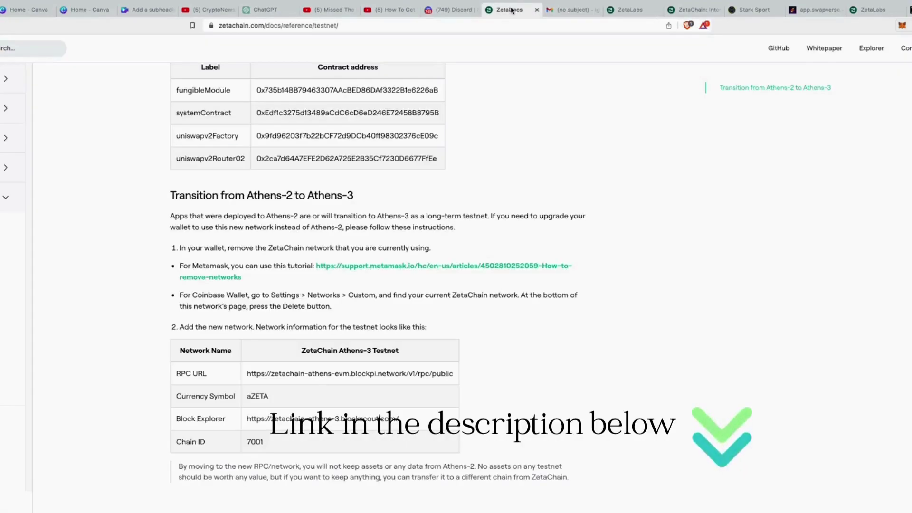
left_click(873, 9)
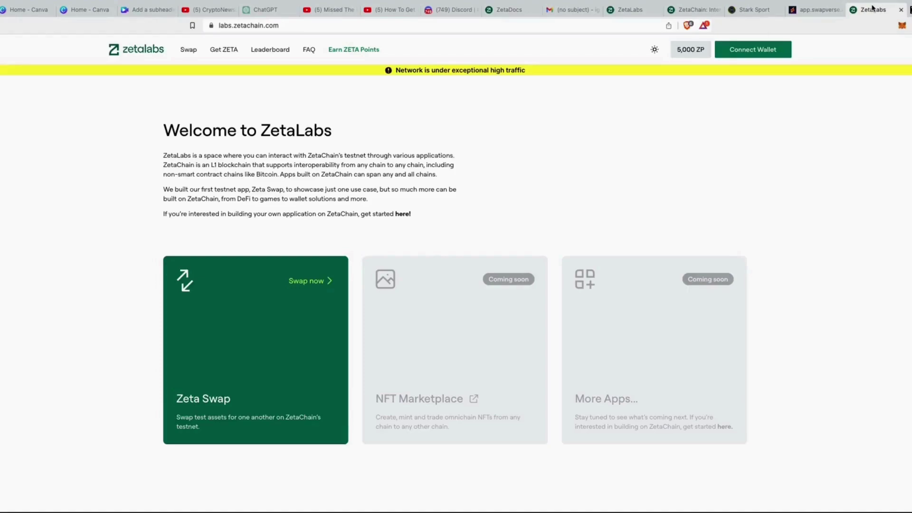
scroll(703, 333, "down", 2)
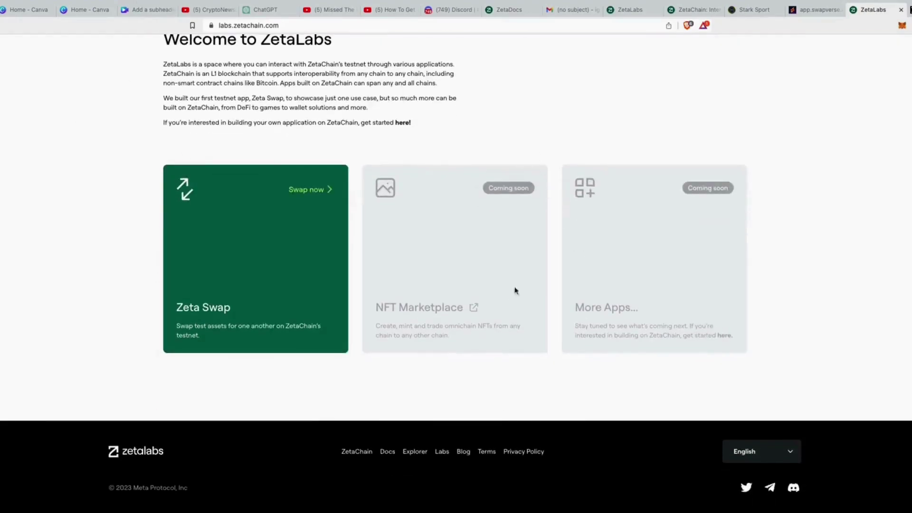
scroll(515, 289, "up", 2)
scroll(546, 247, "down", 2)
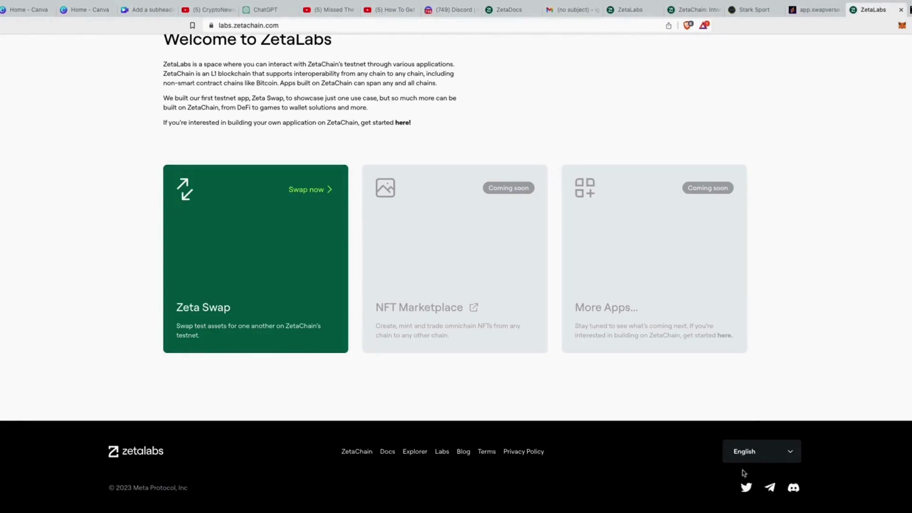
scroll(803, 238, "up", 3)
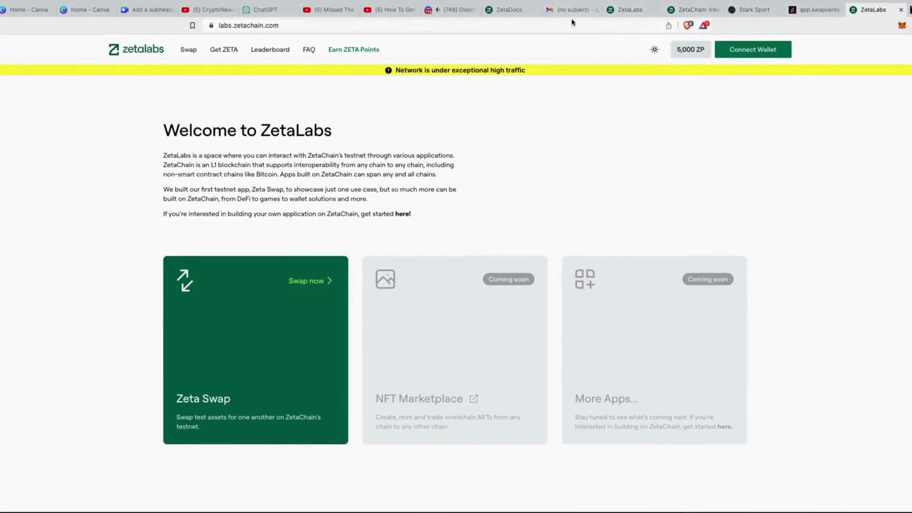
From the ZetaDocs testnet page, open MetaMask's network list and start adding a network manually
left_click(504, 10)
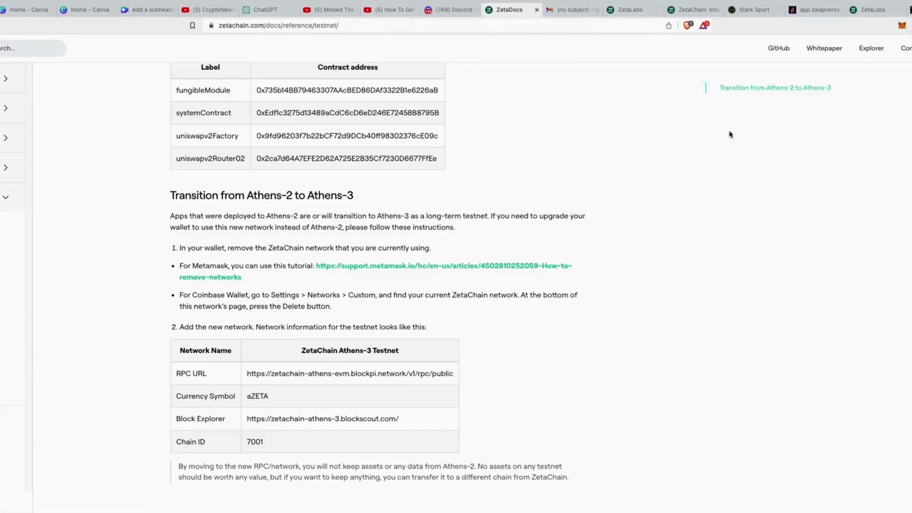
left_click(901, 26)
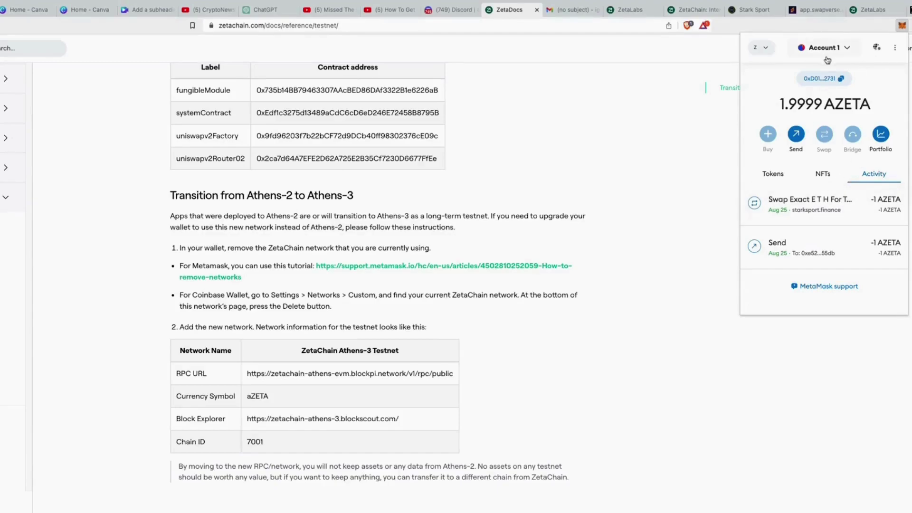
left_click(763, 48)
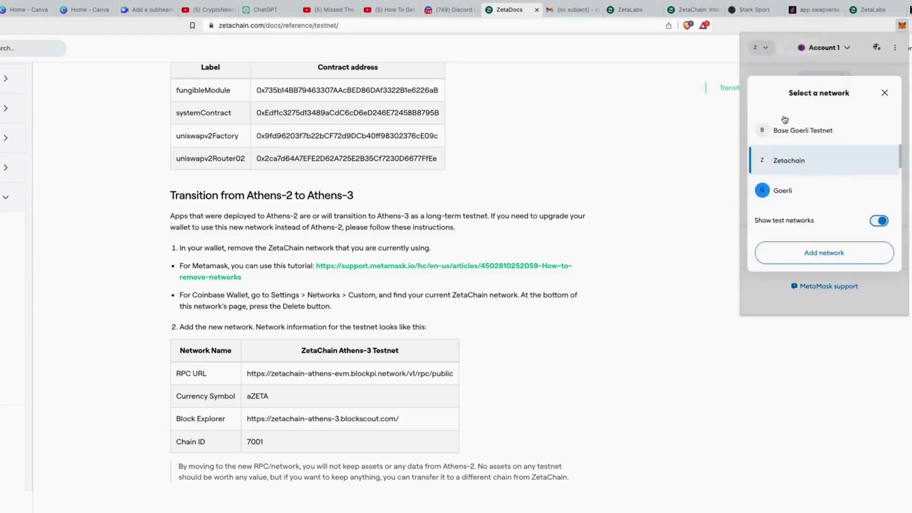
left_click(764, 48)
left_click(766, 48)
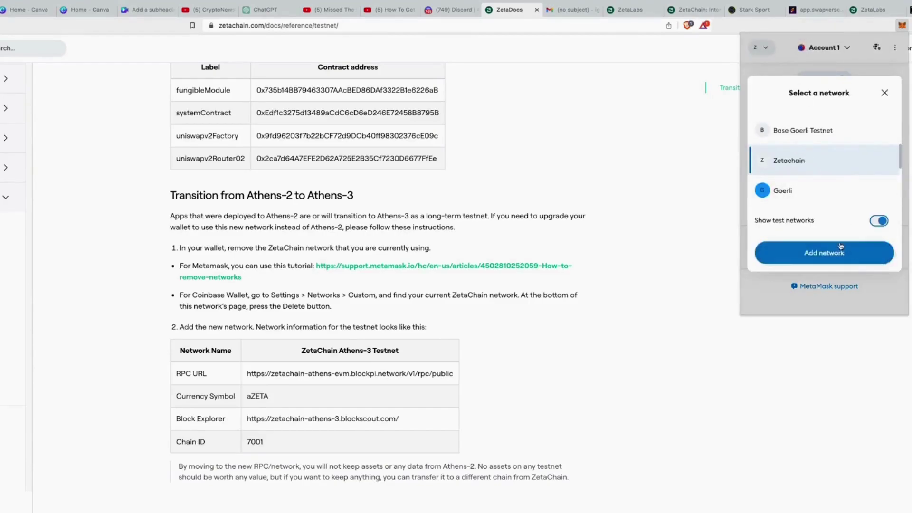
left_click(825, 251)
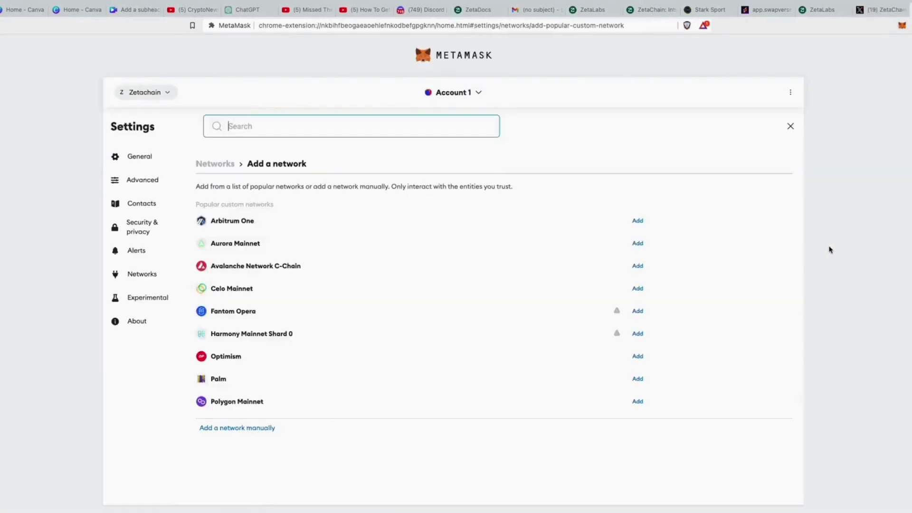
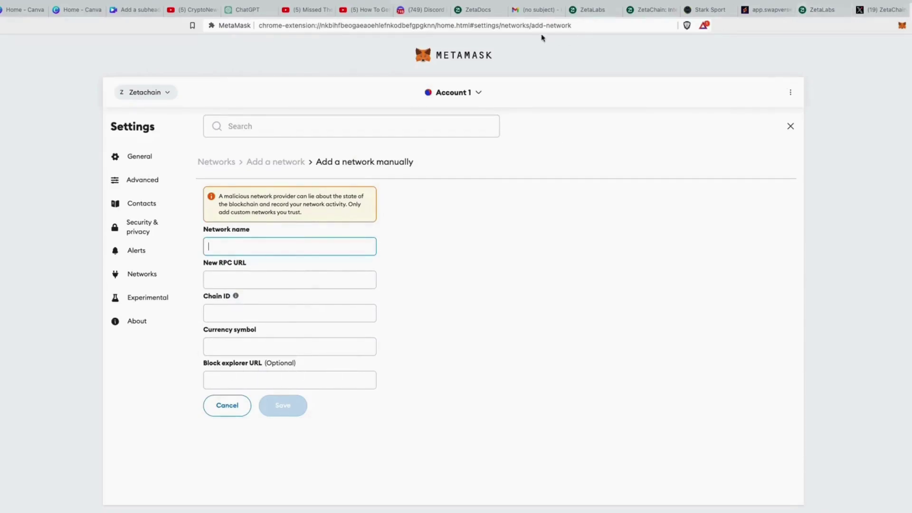
Place the MetaMask tab beside the ZetaDocs tab and compare the manual network form with the Athens-3 network details
left_click(480, 10)
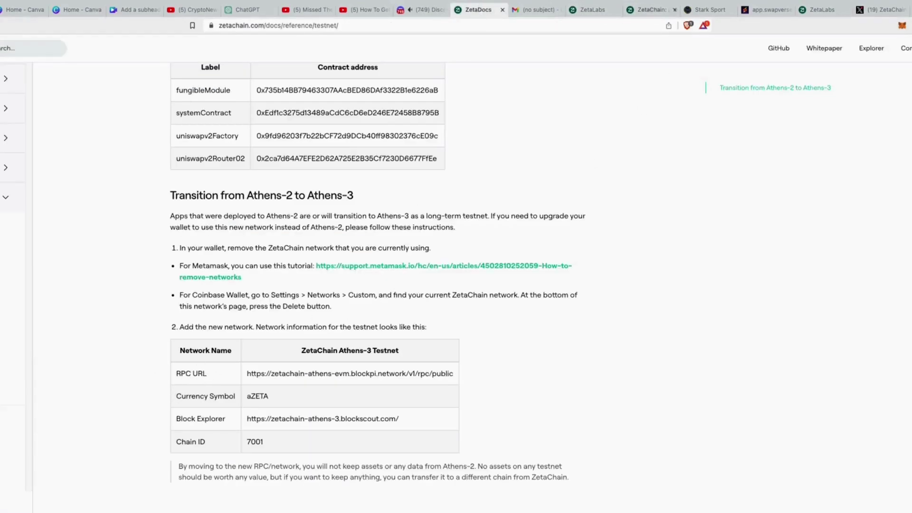
left_click_drag(905, 10, 537, 9)
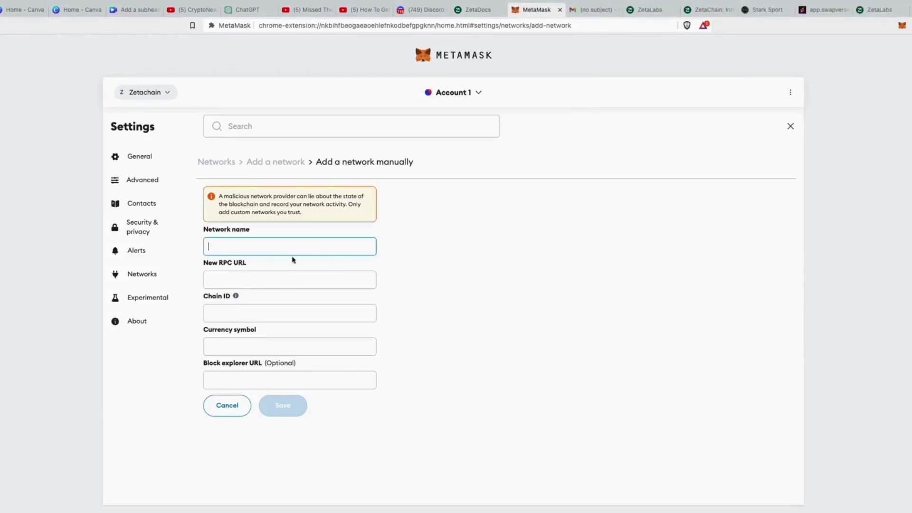
left_click(477, 10)
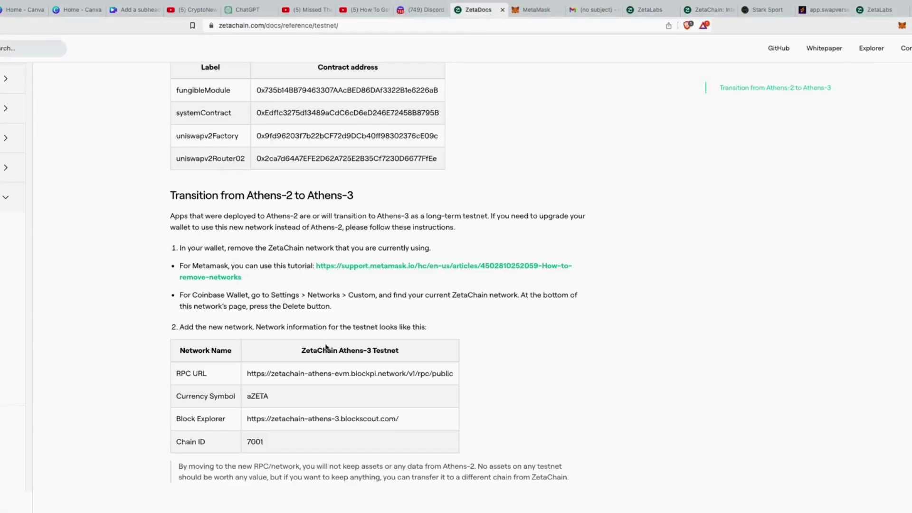
scroll(233, 401, "down", 1)
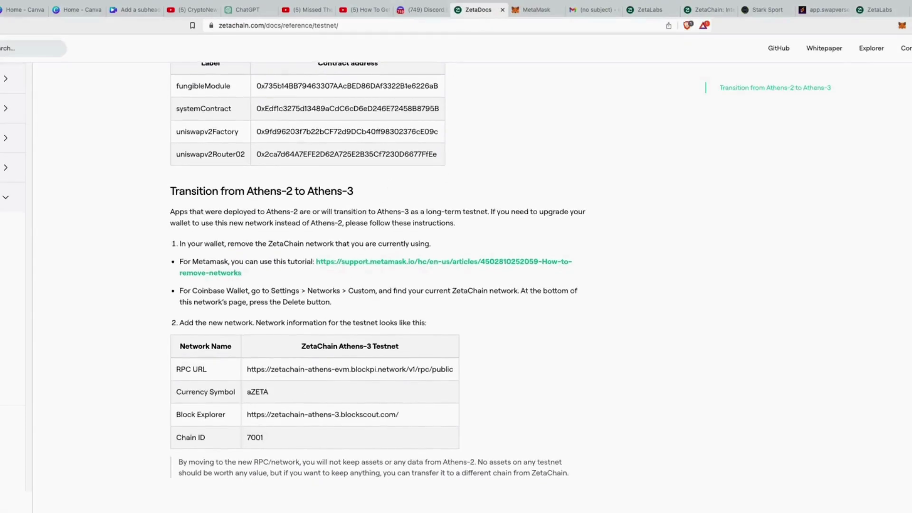
left_click(536, 17)
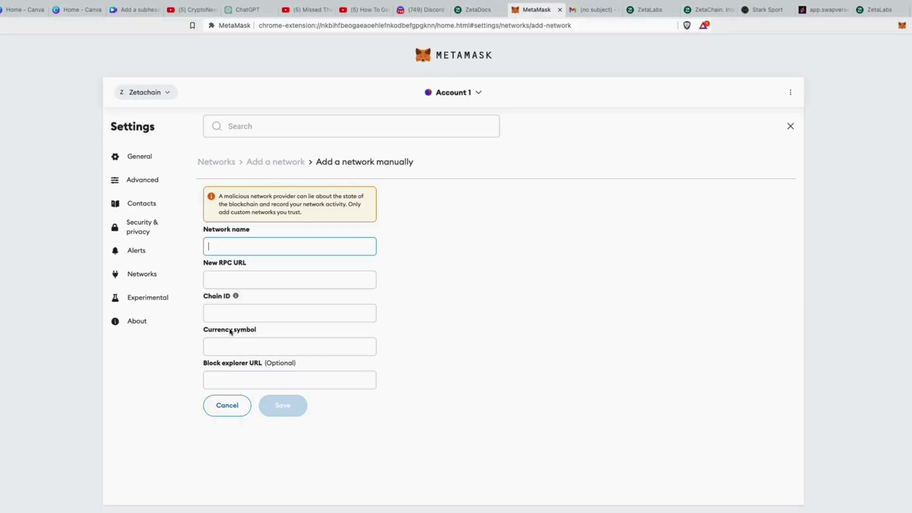
left_click(477, 10)
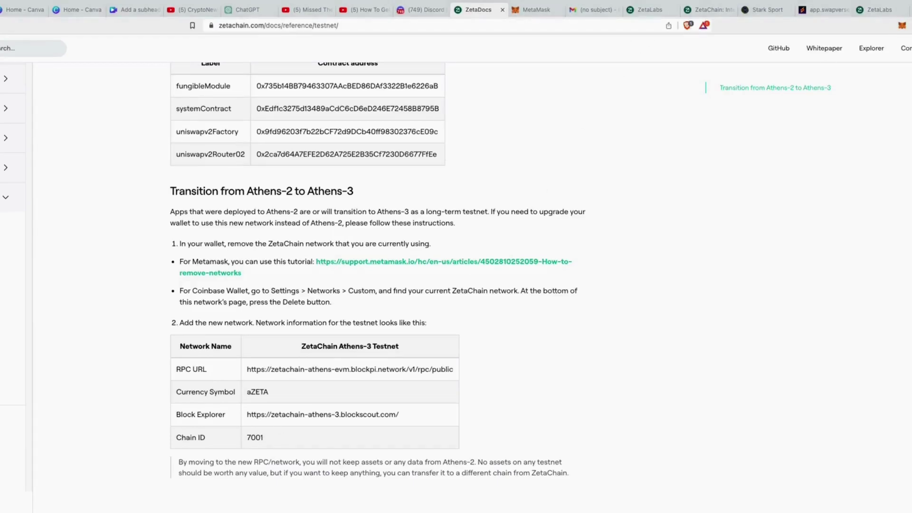
left_click(536, 9)
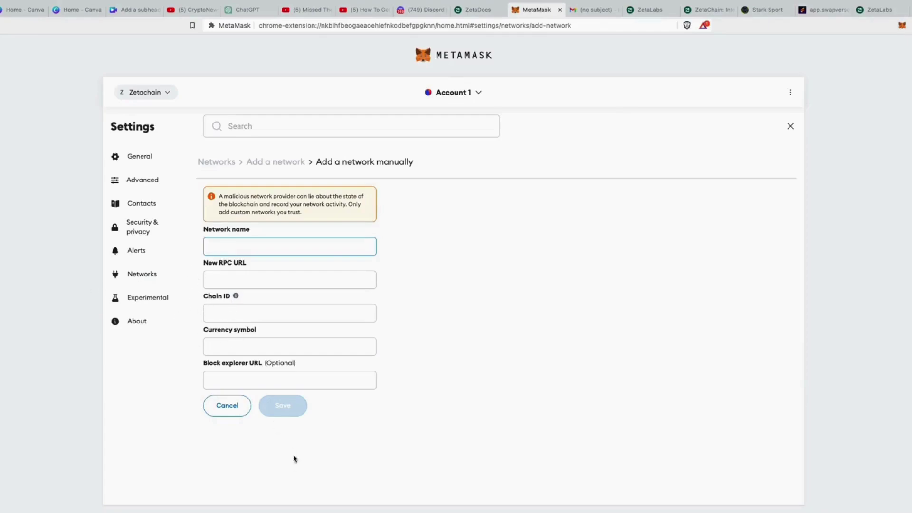
left_click(474, 9)
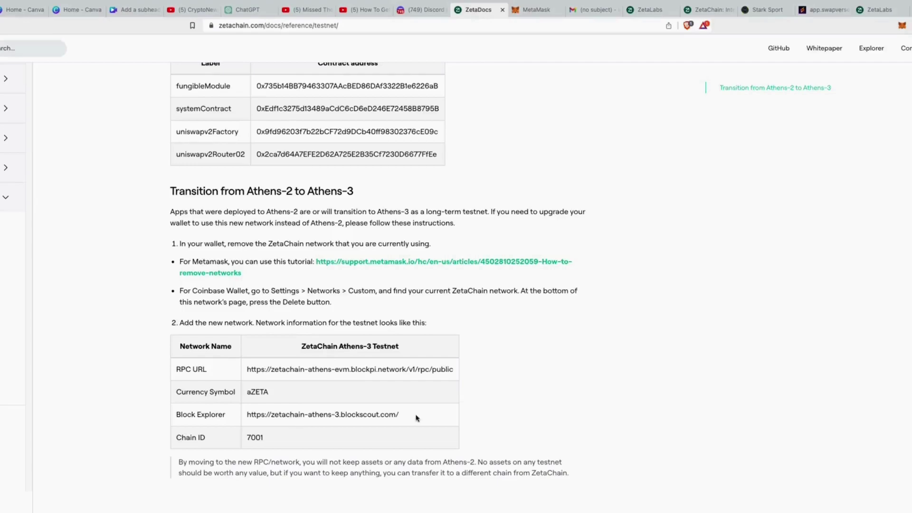
left_click_drag(407, 415, 246, 417)
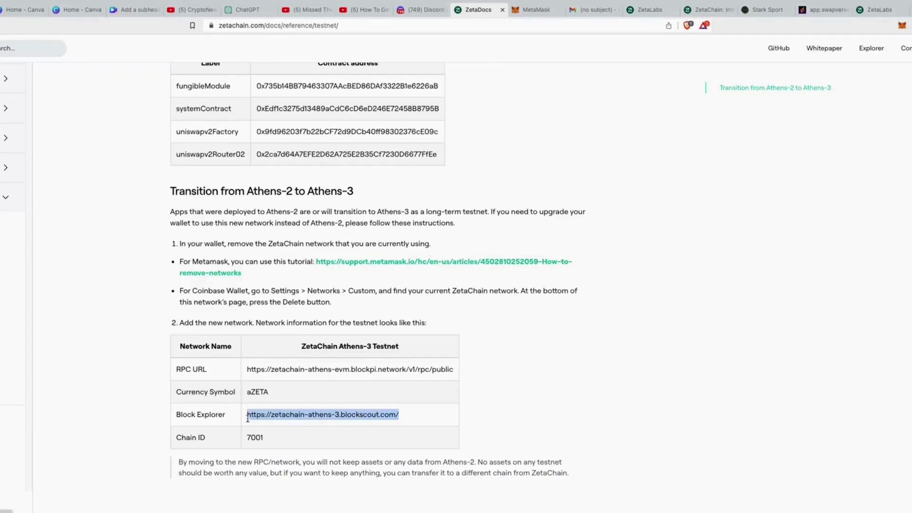
right_click(265, 414)
left_click(301, 500)
left_click(528, 11)
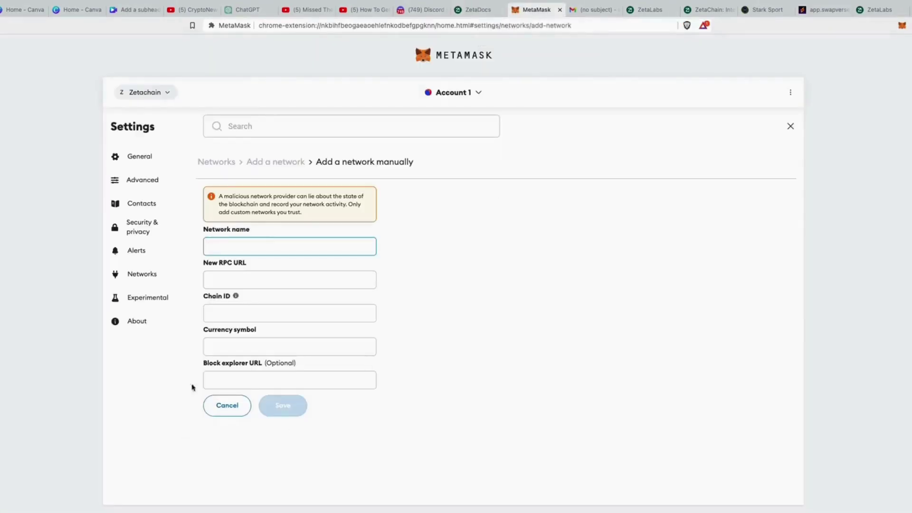
right_click(233, 379)
left_click(264, 445)
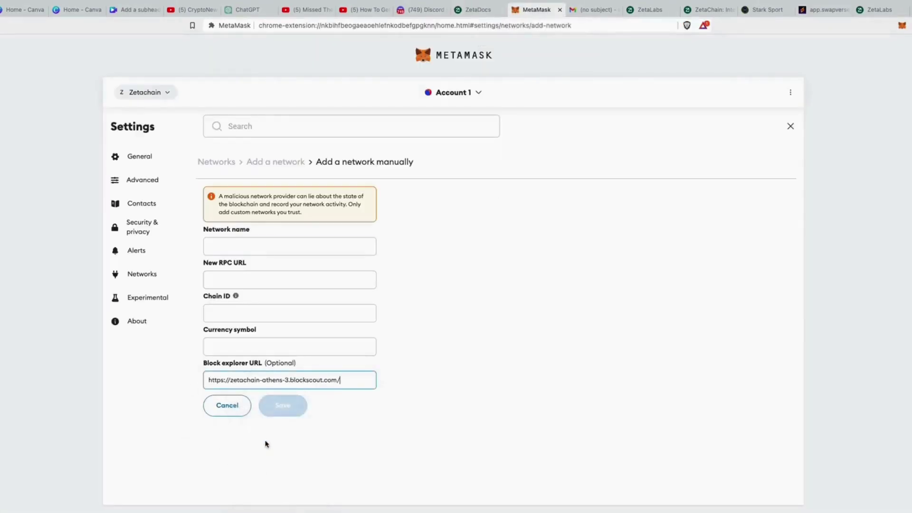
Copy the chain ID 7001 from the ZetaDocs table into the Chain ID field of the MetaMask network form
left_click(472, 10)
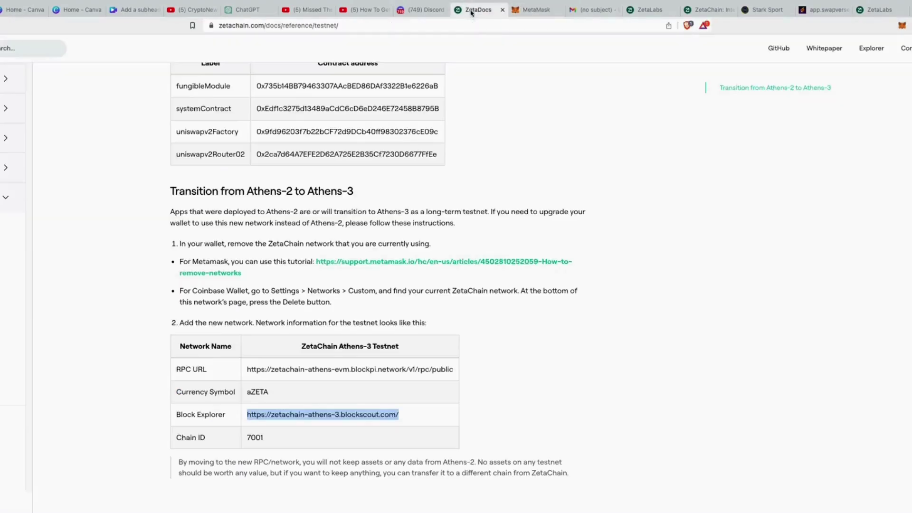
double_click(261, 436)
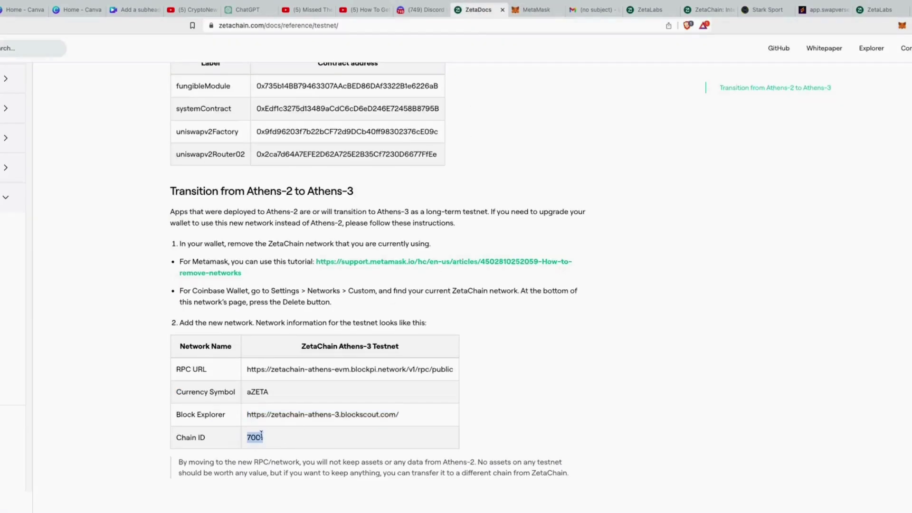
right_click(254, 438)
left_click(267, 457)
left_click(527, 10)
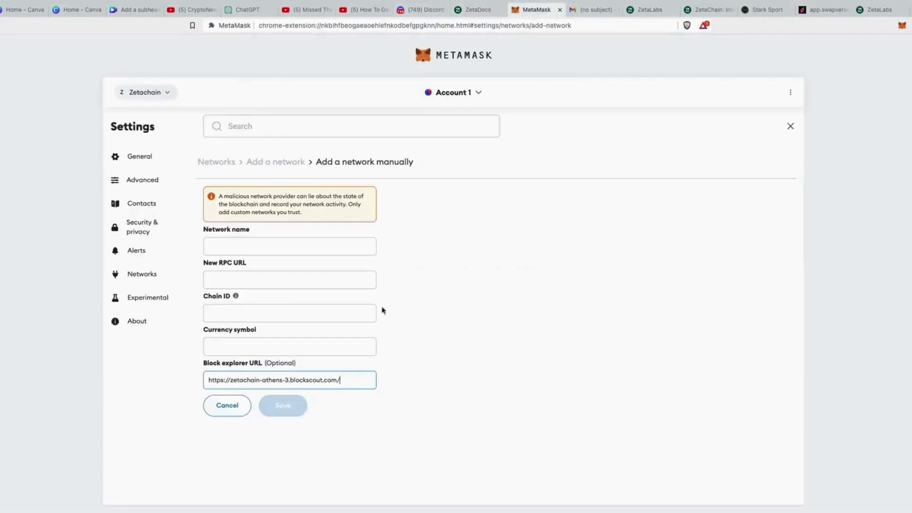
right_click(223, 309)
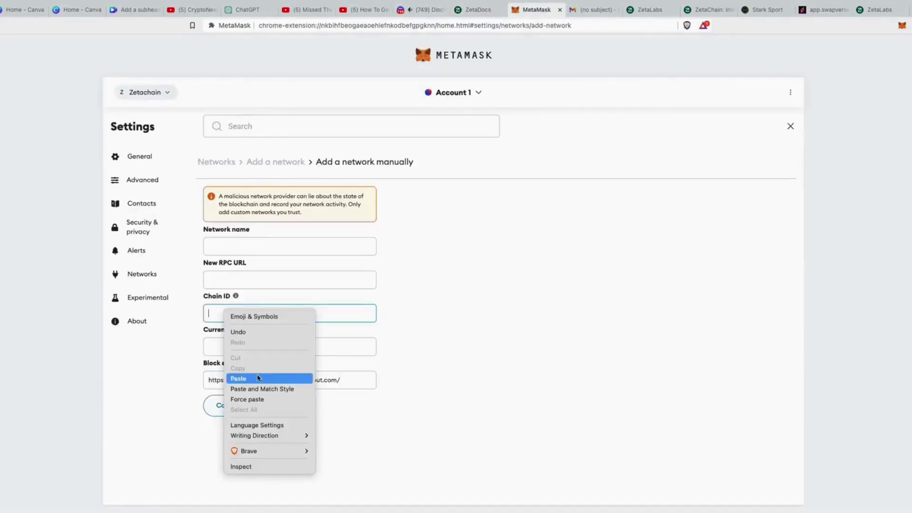
left_click(239, 379)
left_click(473, 10)
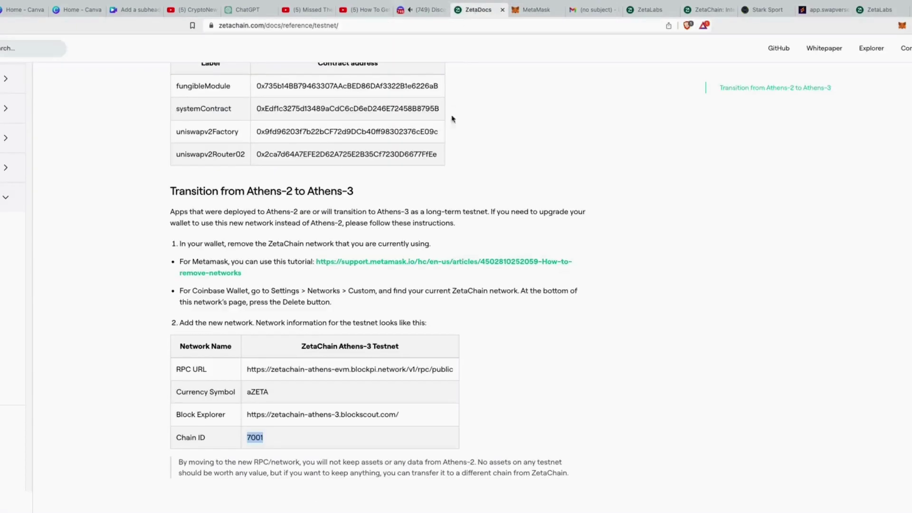
left_click_drag(245, 370, 465, 372)
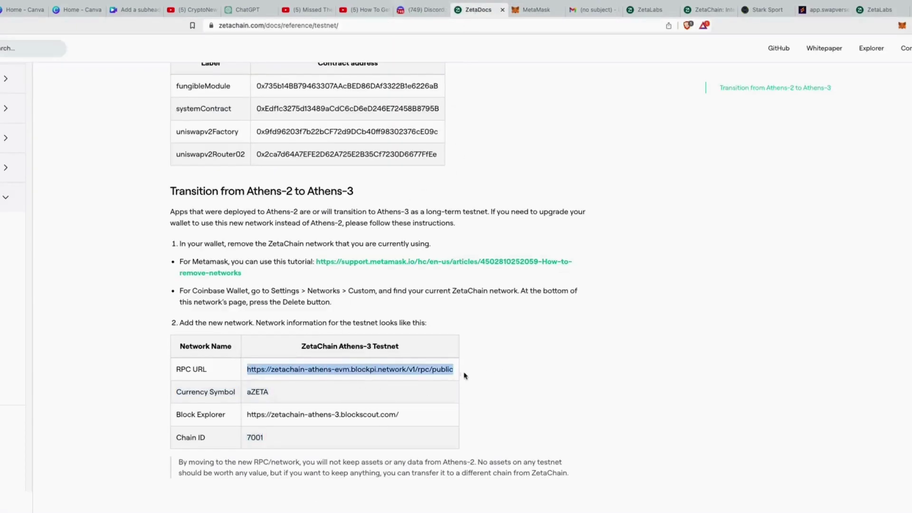
right_click(411, 369)
left_click(456, 455)
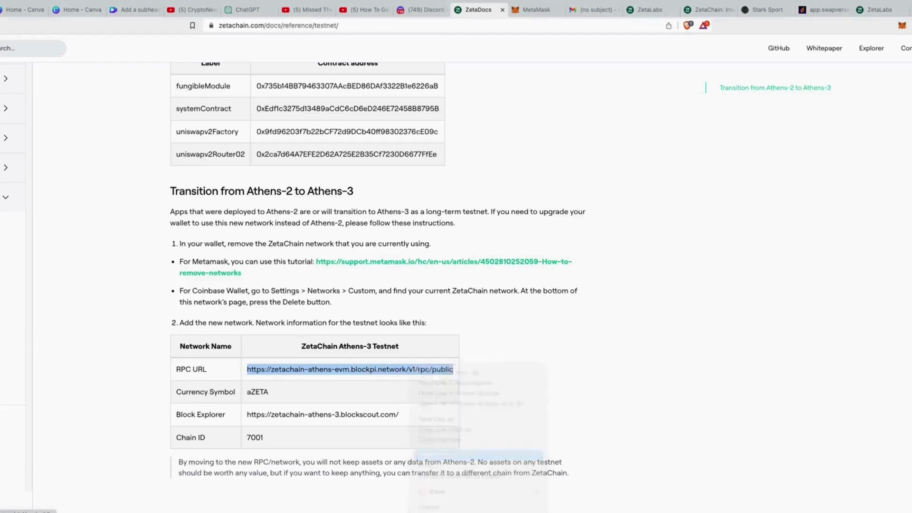
left_click(523, 11)
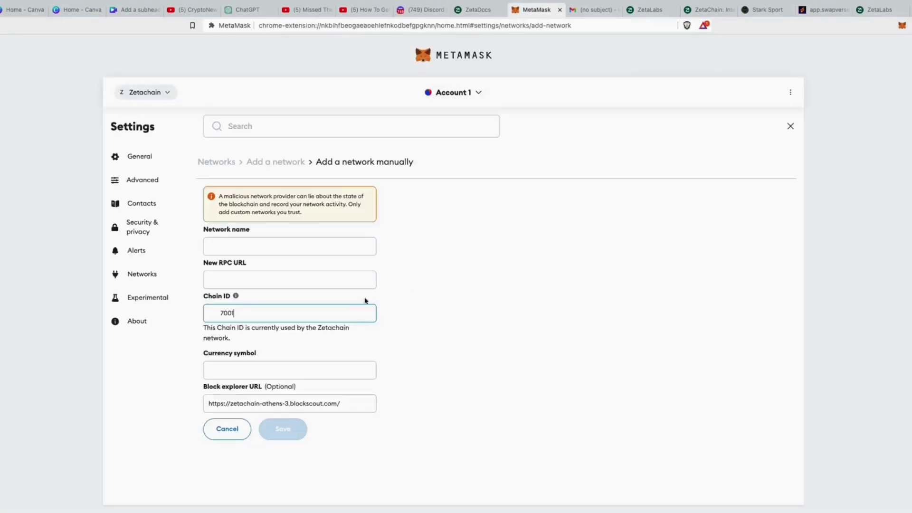
right_click(244, 278)
left_click(277, 347)
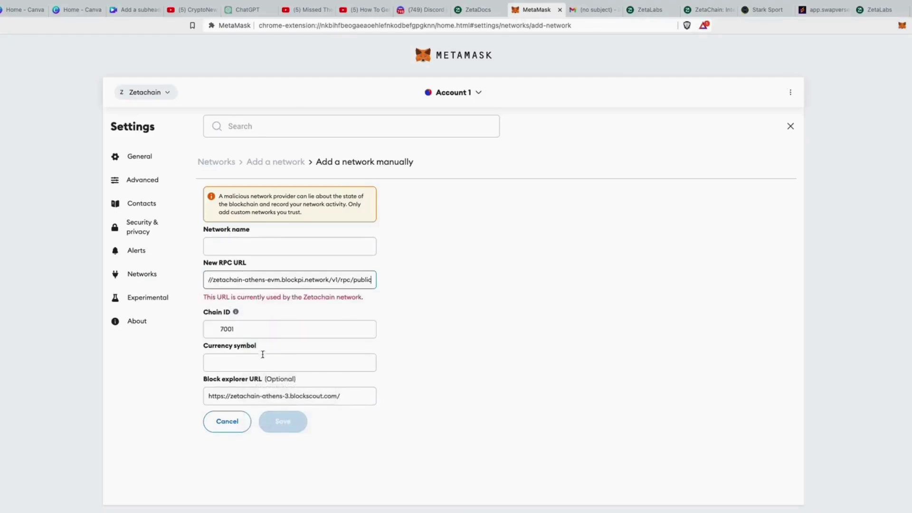
left_click(262, 362)
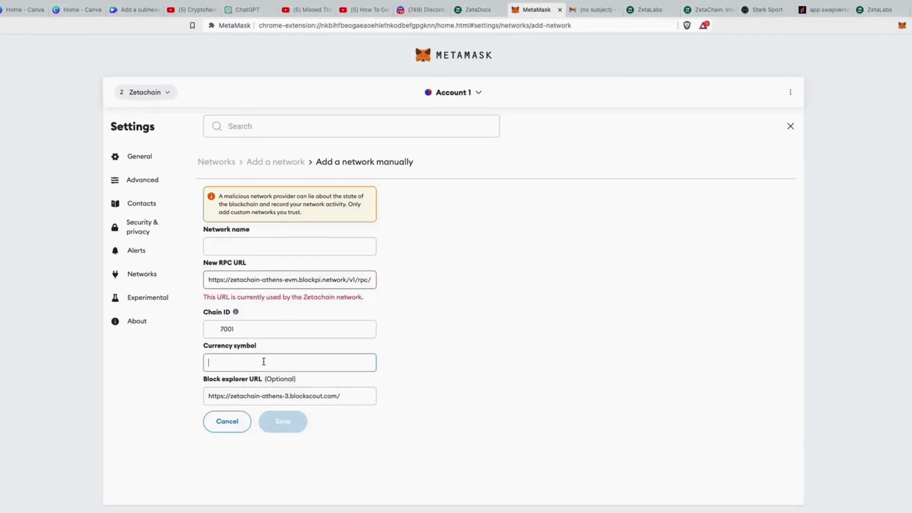
type("aZeta")
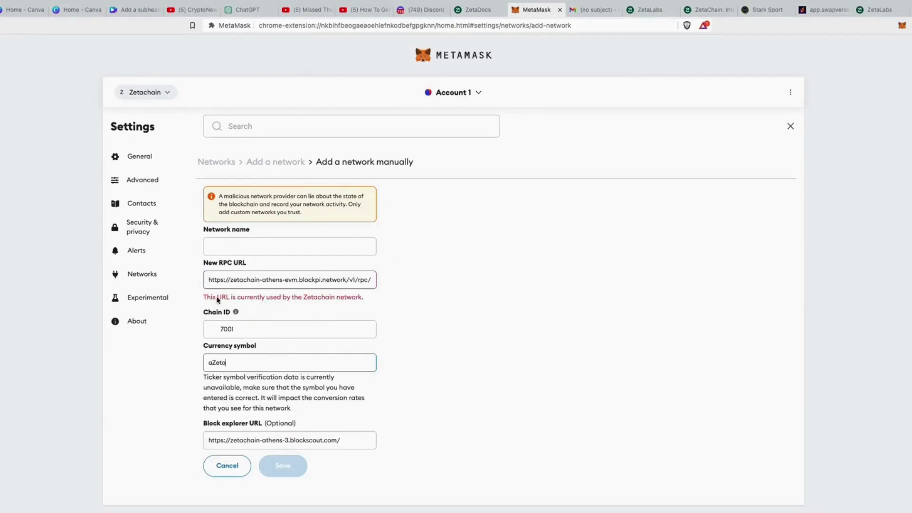
Enter Zetachain as the network name in the MetaMask form and check the network details in ZetaDocs
left_click(277, 249)
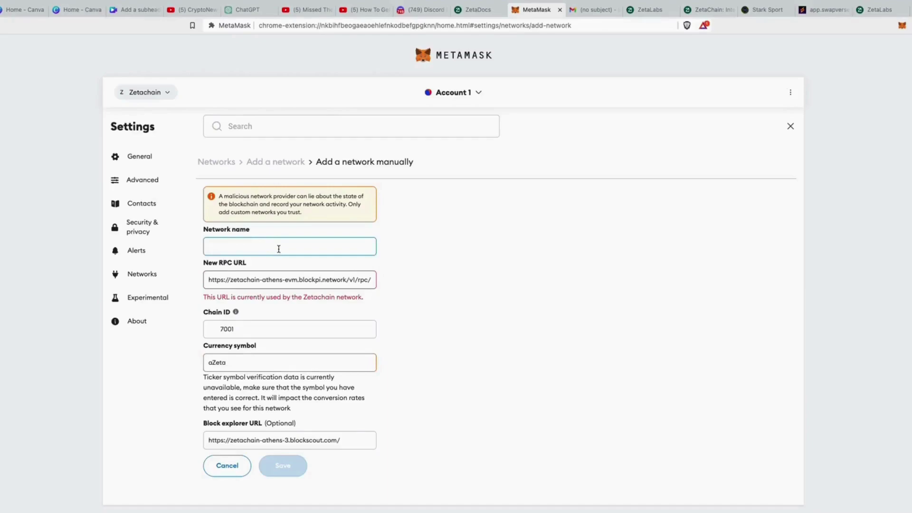
type("Z")
key("BackSpace")
key("BackSpace")
key("BackSpace")
left_click(471, 11)
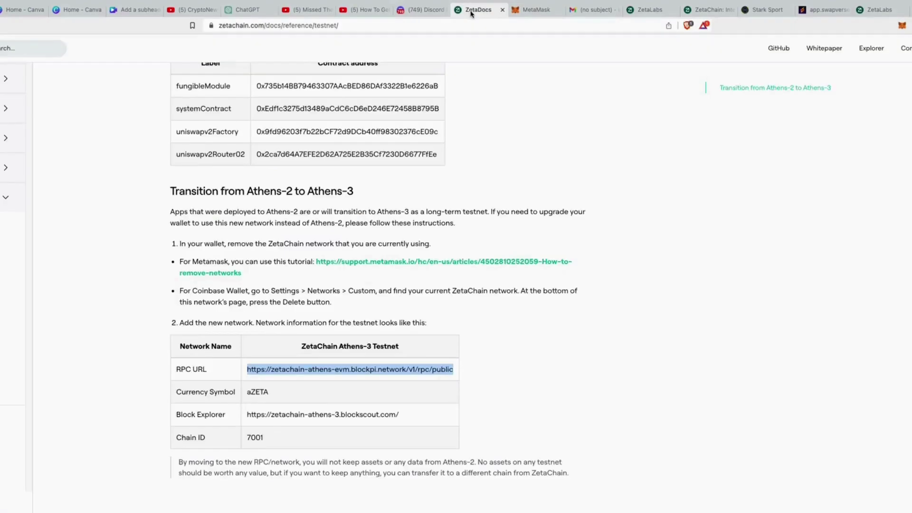
left_click(530, 11)
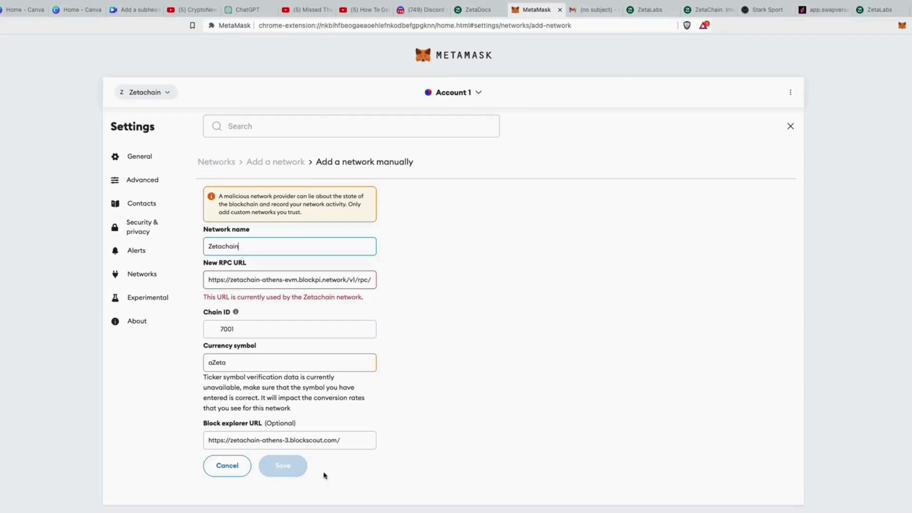
Check the currency symbol shown in the wallet, try AZeta in the form's currency symbol, and restore aZeta
left_click(902, 25)
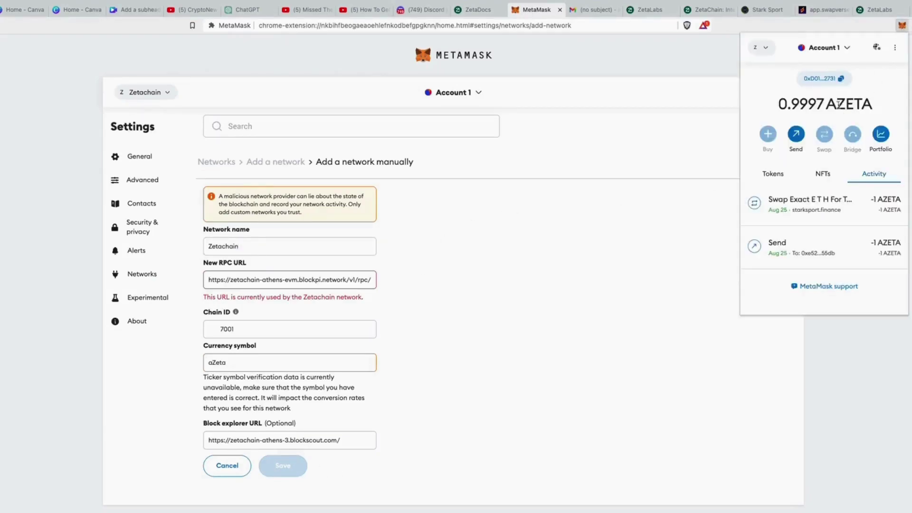
left_click(213, 367)
left_click(211, 365)
type("a")
key("BackSpace")
type("A")
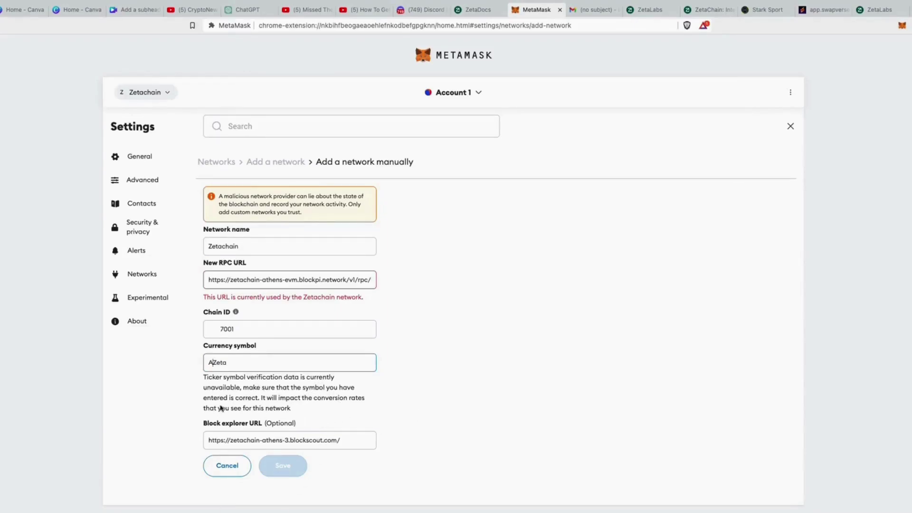
left_click(212, 365)
key("BackSpace")
type("a")
Compare the wallet's currency symbol with the network form and set the form's currency symbol to aZETA
left_click(901, 25)
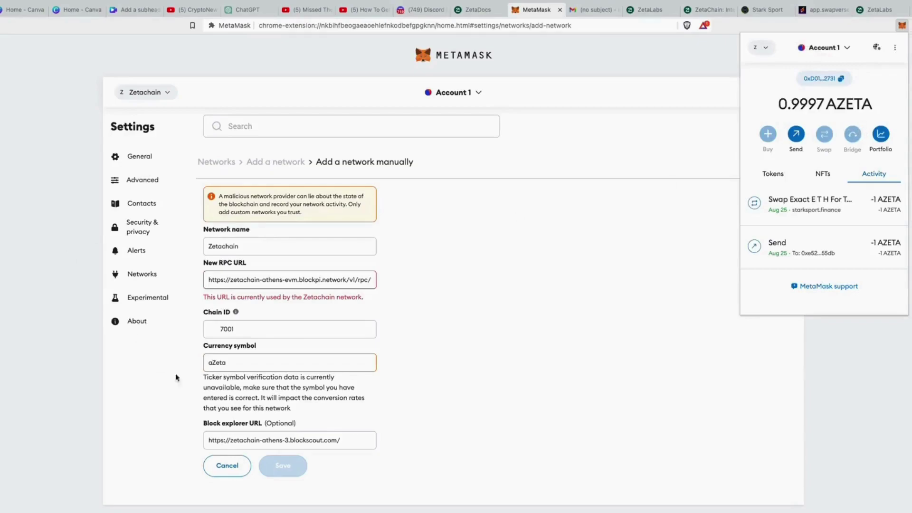
left_click(255, 366)
key("BackSpace")
key("BackSpace")
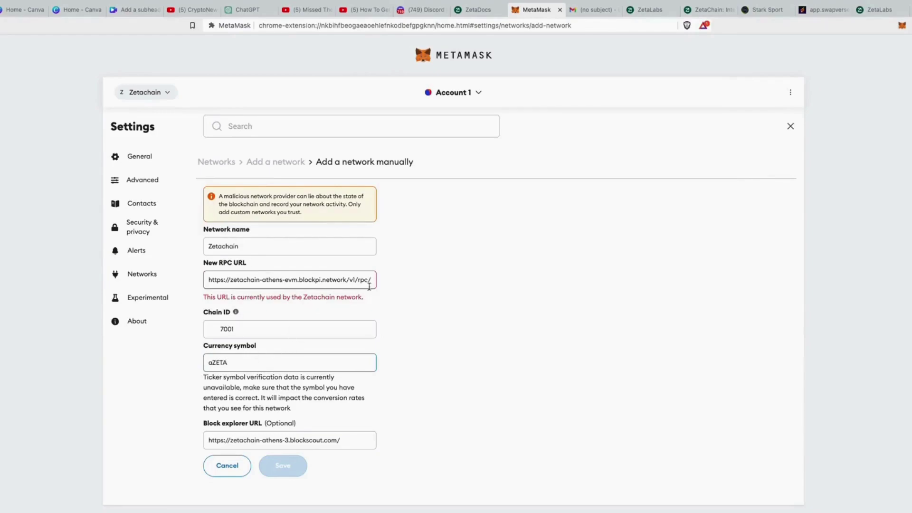
left_click(303, 281)
left_click(347, 281)
left_click(460, 15)
left_click(485, 374)
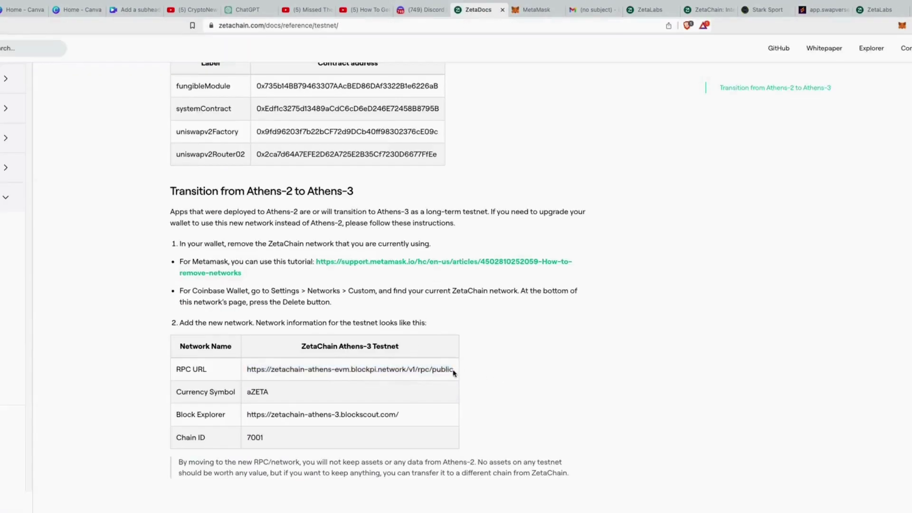
right_click(272, 370)
key("Escape")
right_click(271, 371)
left_click(287, 444)
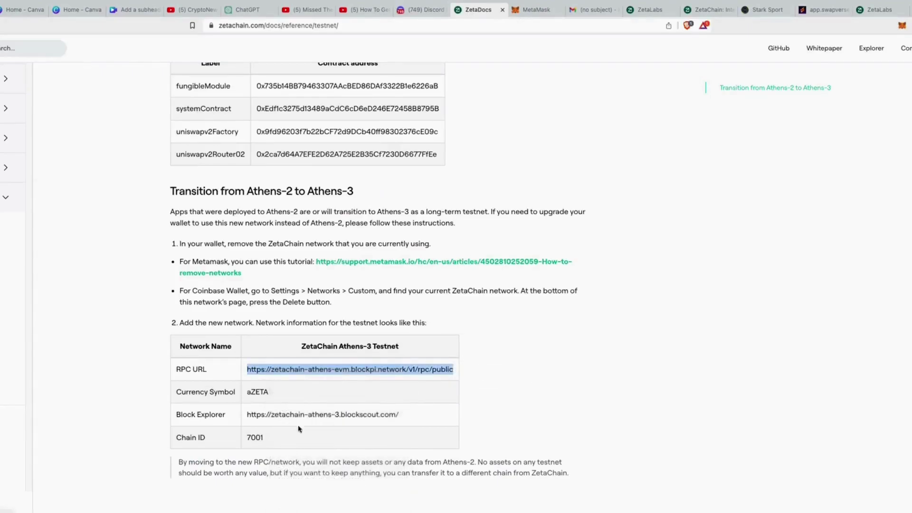
right_click(305, 369)
left_click(333, 457)
Clear the New RPC URL field in the MetaMask form and paste the copied Athens-3 RPC URL into it
left_click(522, 10)
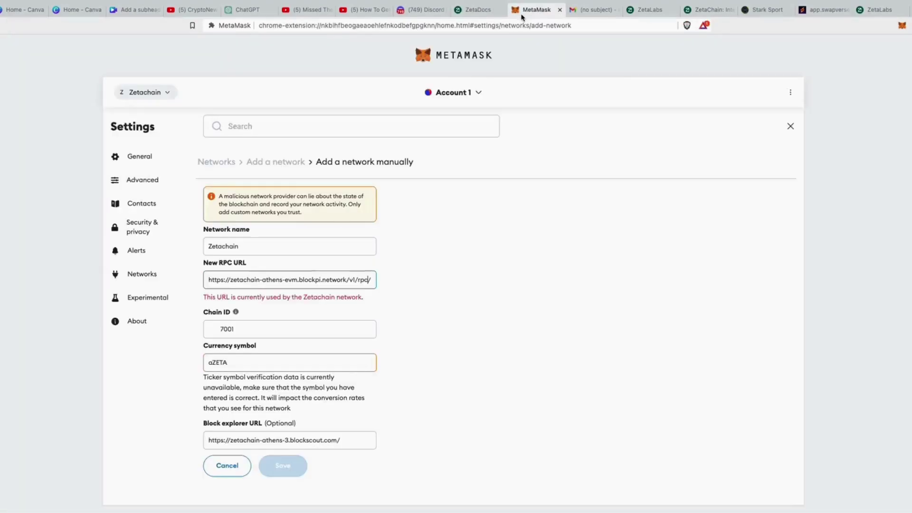
left_click_drag(370, 279, 249, 270)
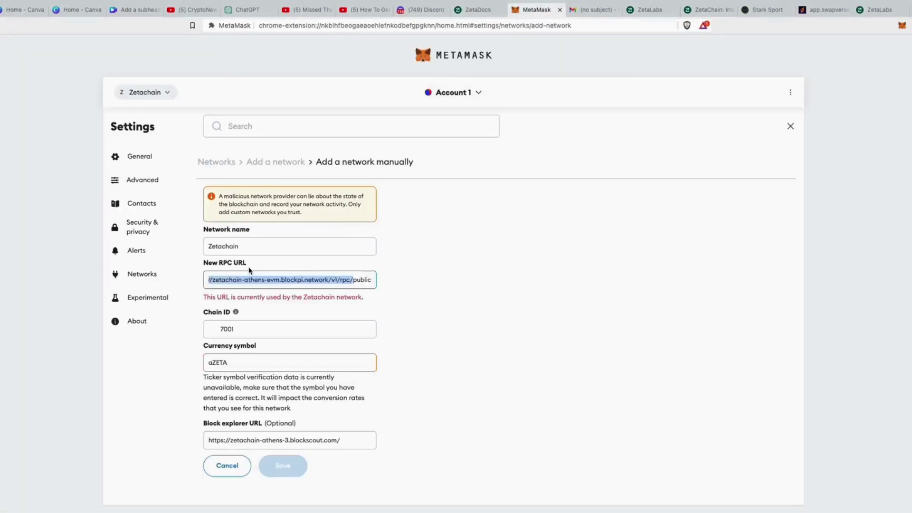
key("BackSpace")
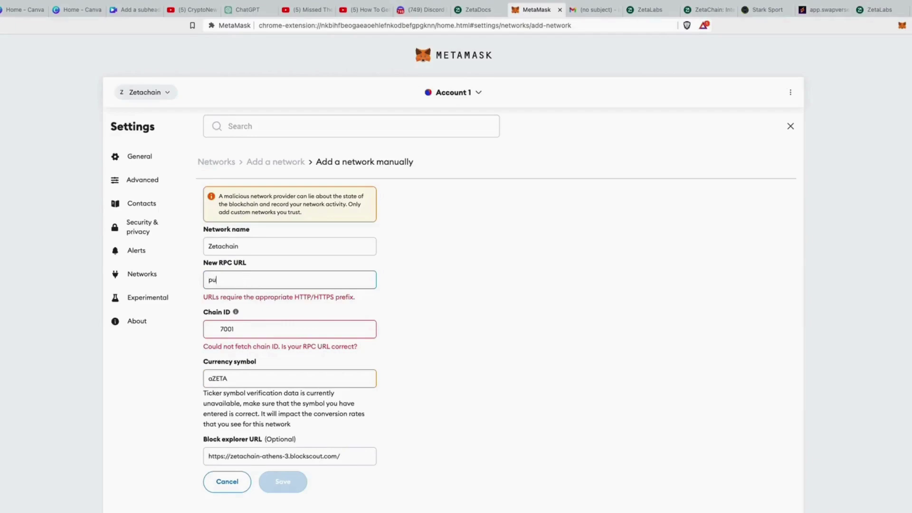
key("BackSpace")
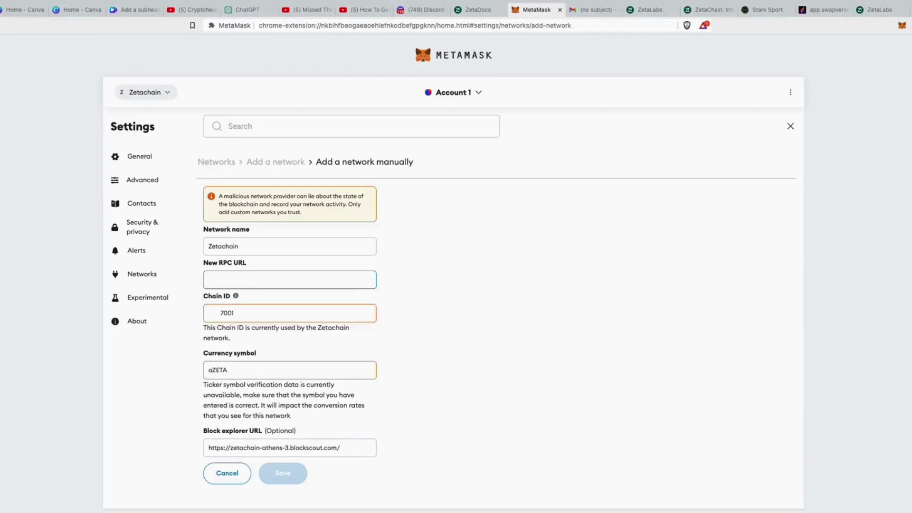
right_click(251, 276)
left_click(276, 346)
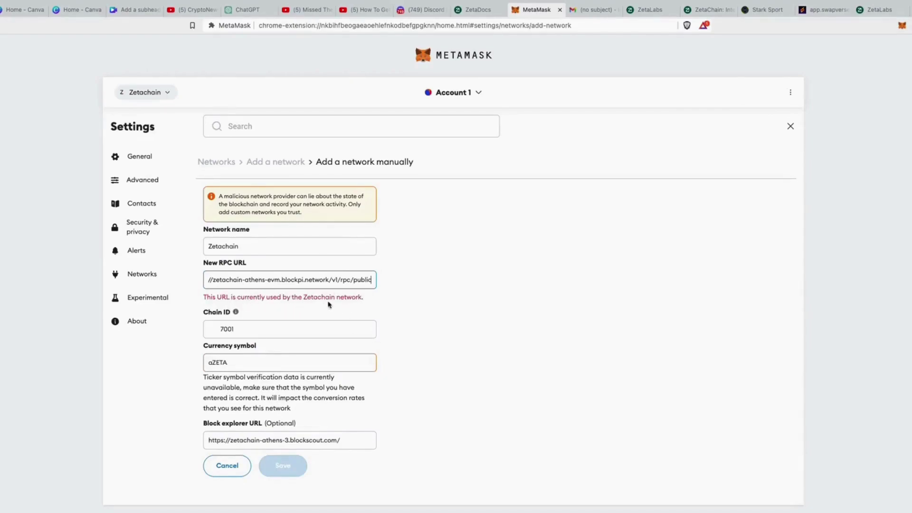
Review the wallet's existing Zetachain account alongside the ZetaDocs network table and the ZetaLabs swap page
left_click(901, 25)
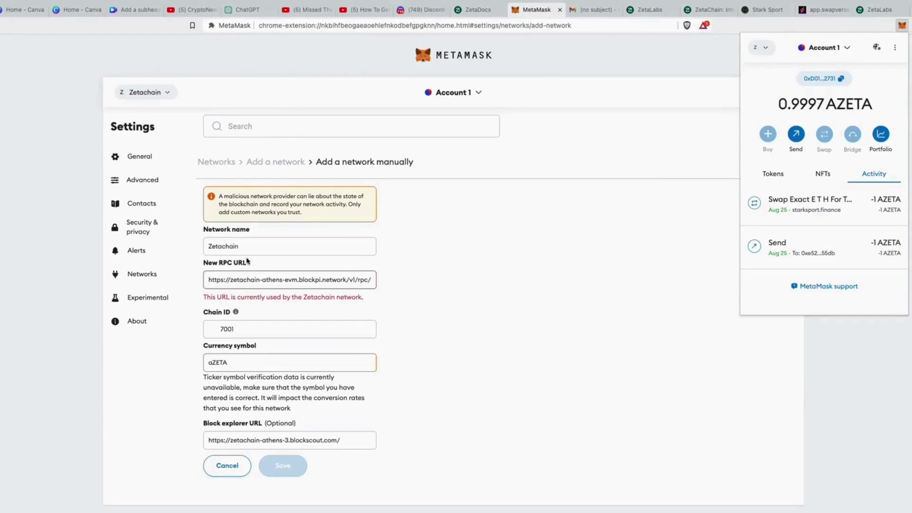
left_click(474, 10)
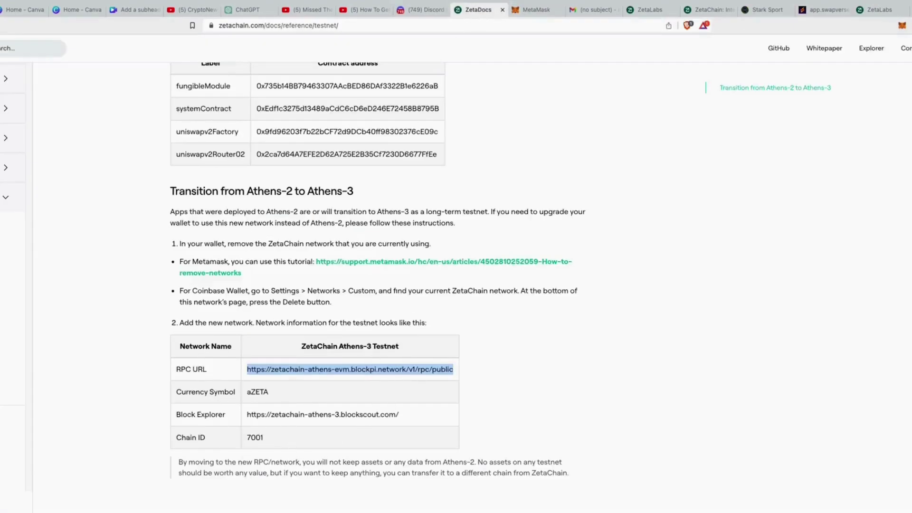
left_click(650, 11)
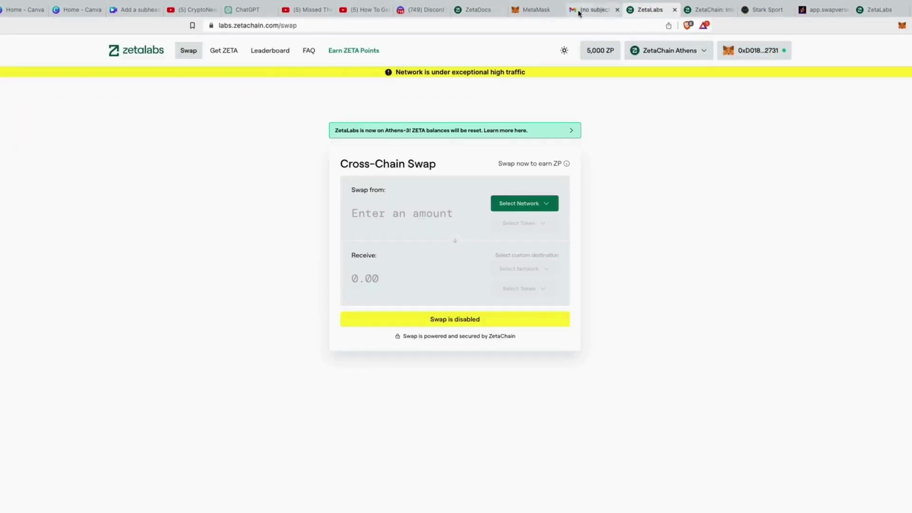
left_click(532, 9)
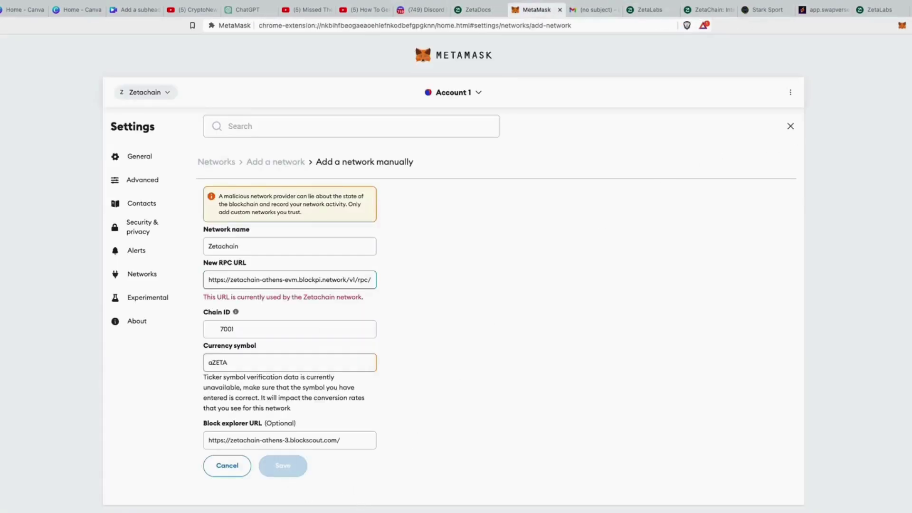
left_click(902, 26)
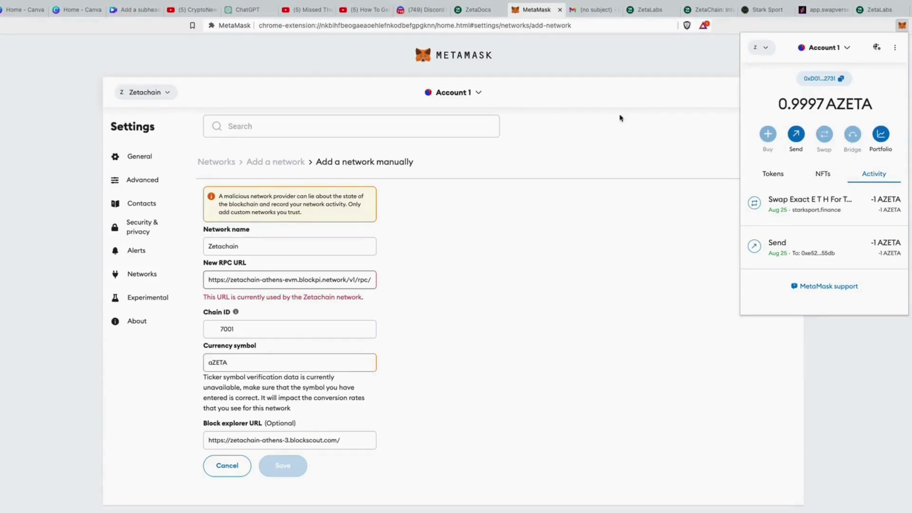
left_click(630, 138)
Close the MetaMask network form without saving and switch to the announcements channel of ZetaChain's Discord server
left_click(559, 10)
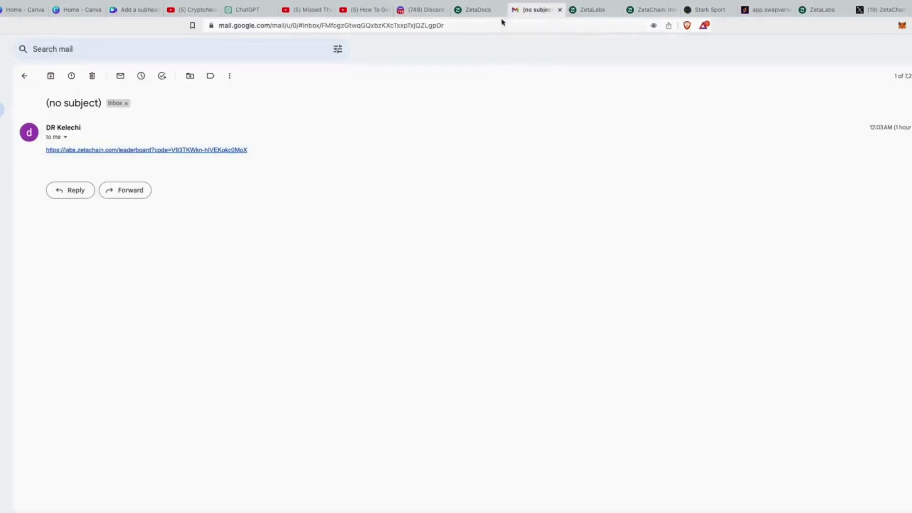
left_click(478, 10)
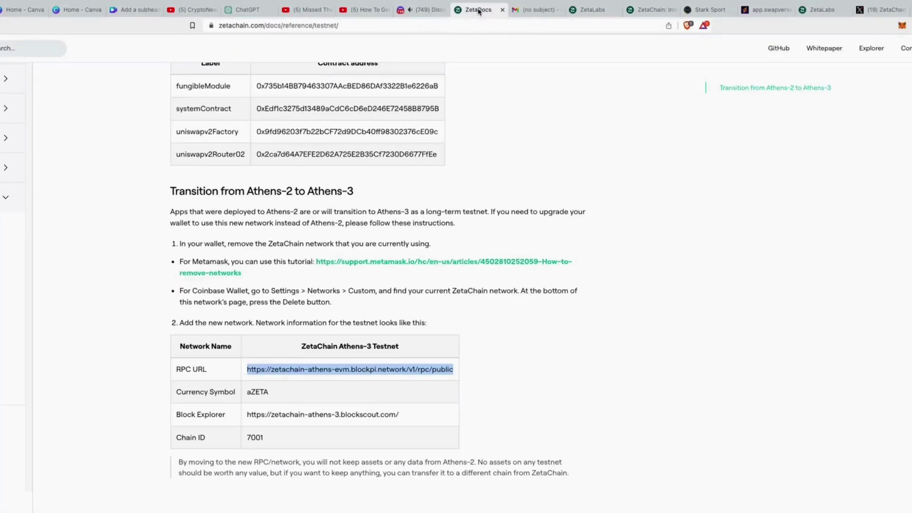
left_click(434, 11)
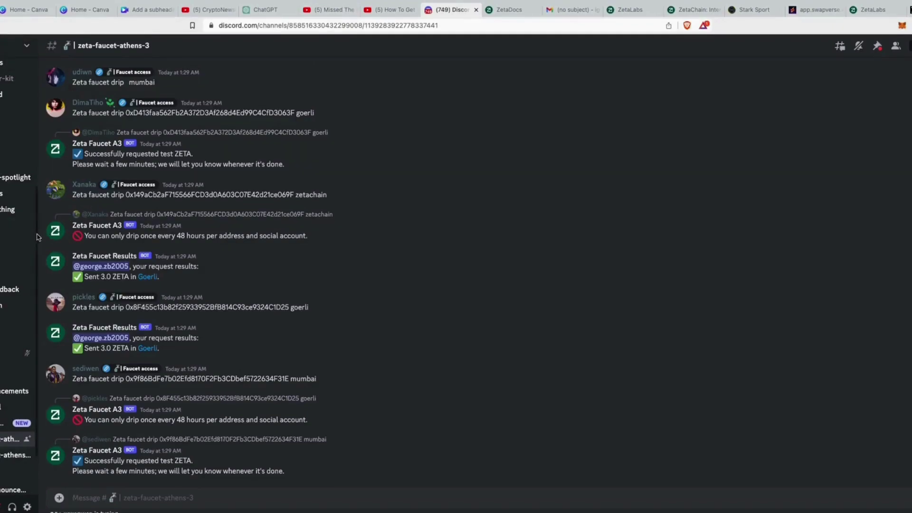
scroll(19, 200, "up", 3)
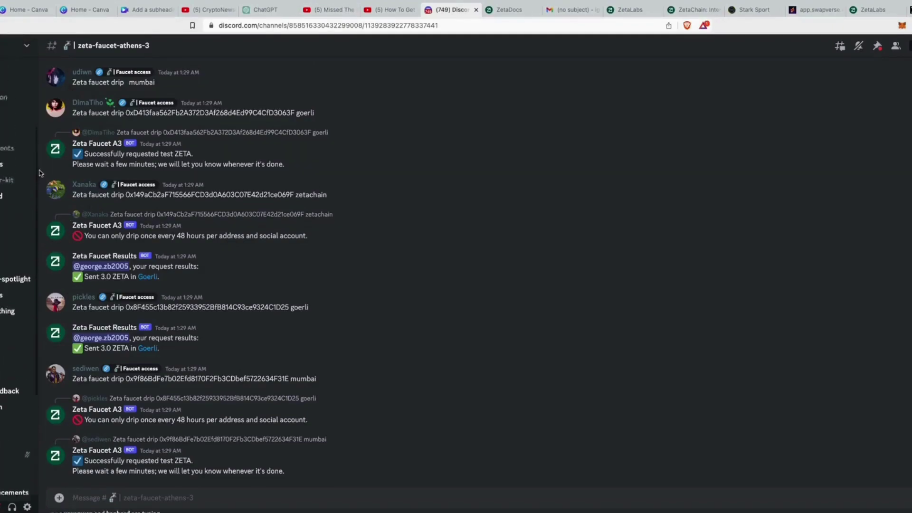
left_click(18, 182)
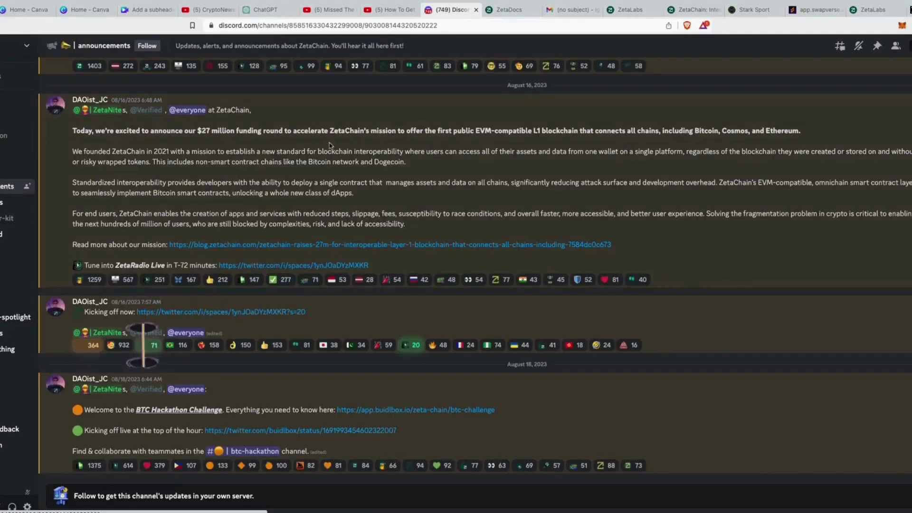
Find the August 14, 2023 announcement about ZetaLabs migrating to Athens-3, and view the server's verify channel
scroll(399, 219, "up", 10)
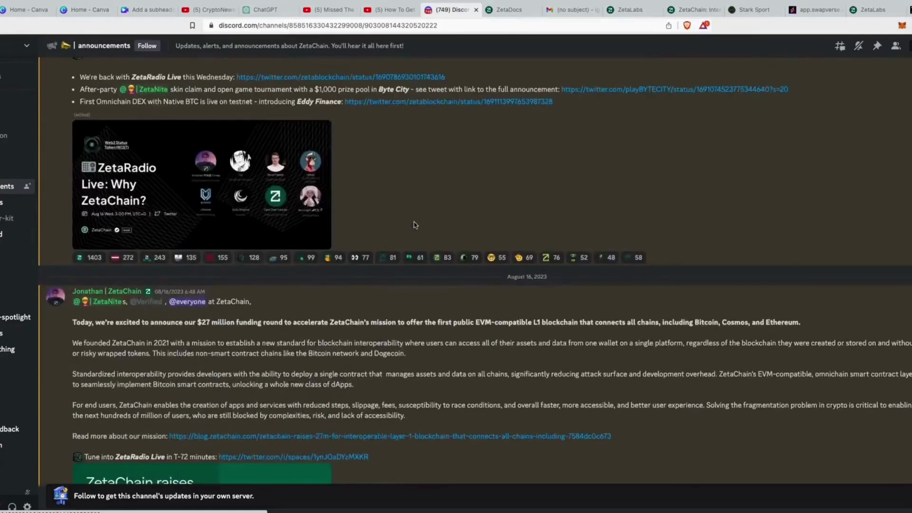
scroll(416, 225, "up", 6)
scroll(418, 223, "down", 3)
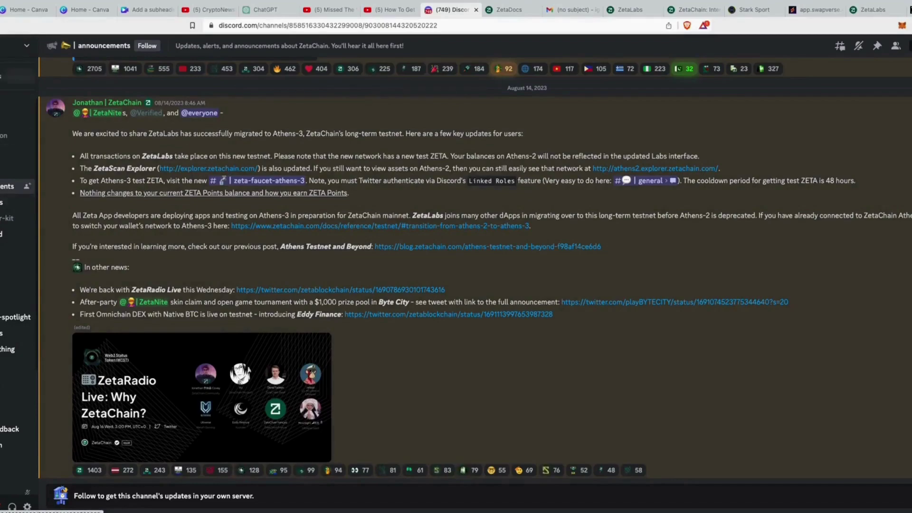
left_click(14, 103)
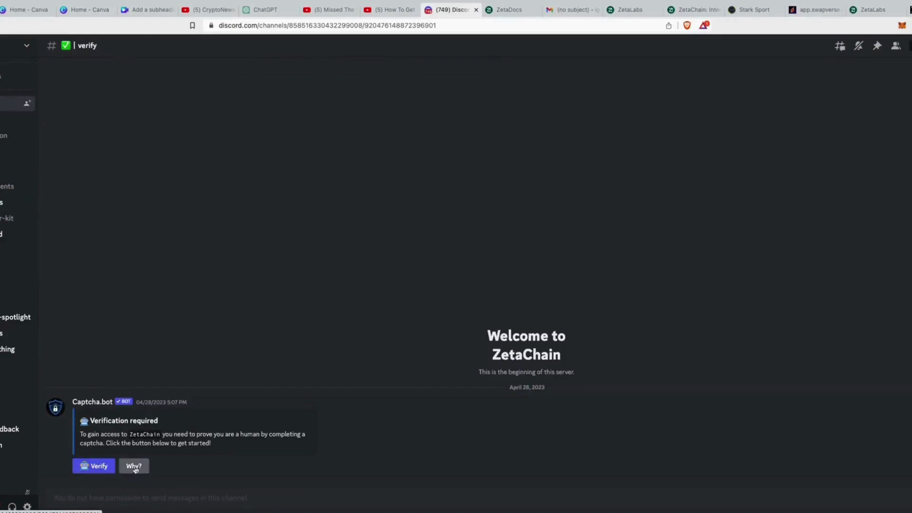
Return to the announcements channel and examine the August 14, 2023 post for how to get Athens-3 test ZETA
left_click(15, 186)
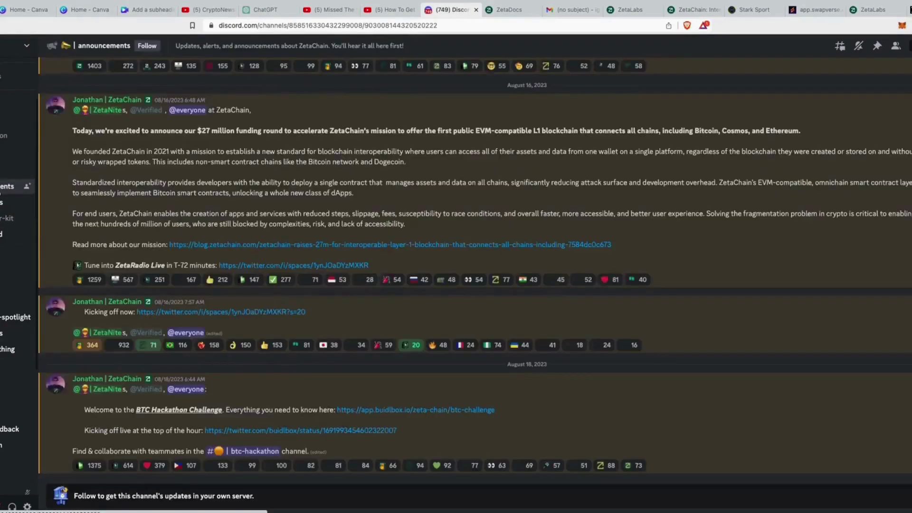
scroll(290, 251, "up", 5)
scroll(290, 251, "up", 10)
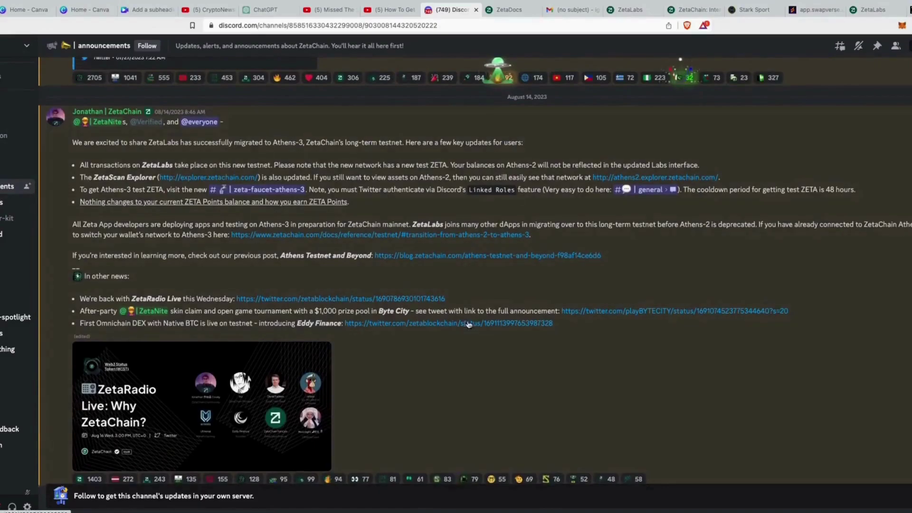
scroll(423, 296, "up", 5)
scroll(423, 296, "down", 10)
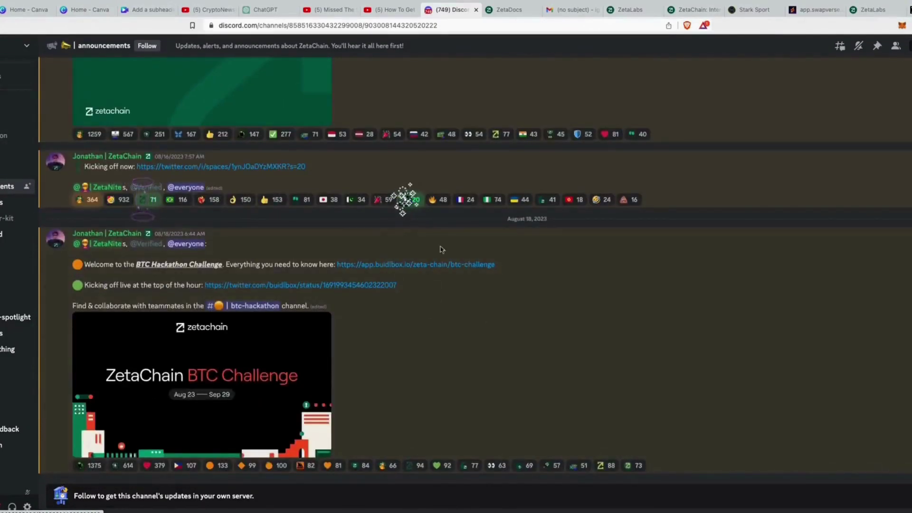
scroll(439, 315, "up", 10)
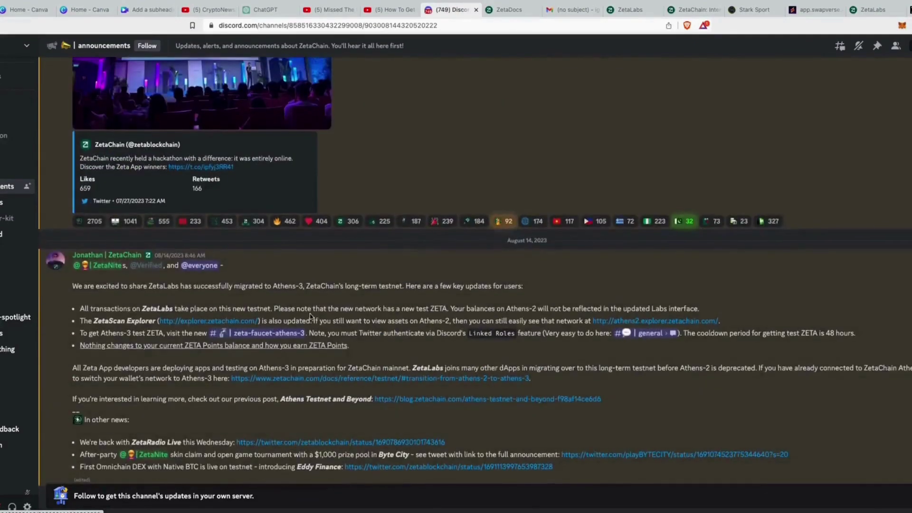
scroll(317, 314, "down", 3)
scroll(317, 314, "down", 1)
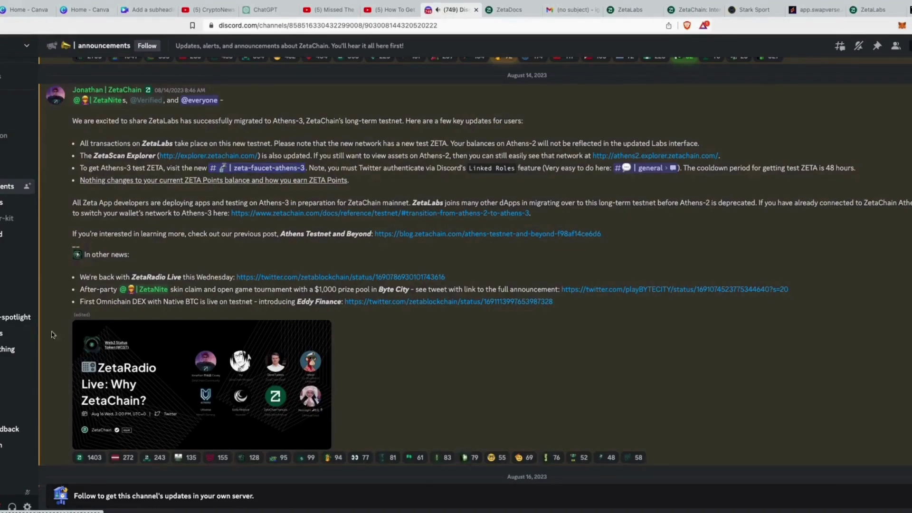
Locate the Athens faucet channels in the server's channel list and open the general-channel message linked in the announcement
scroll(36, 246, "down", 4)
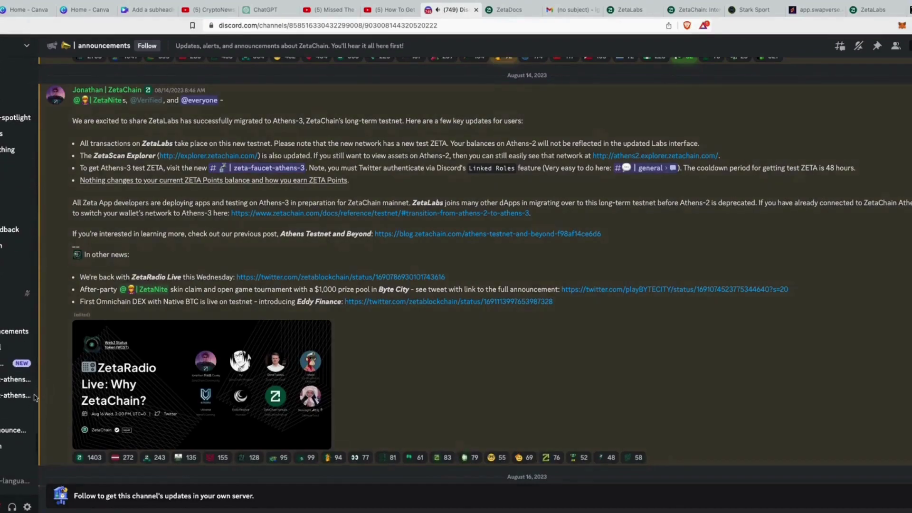
mouse_move(21, 379)
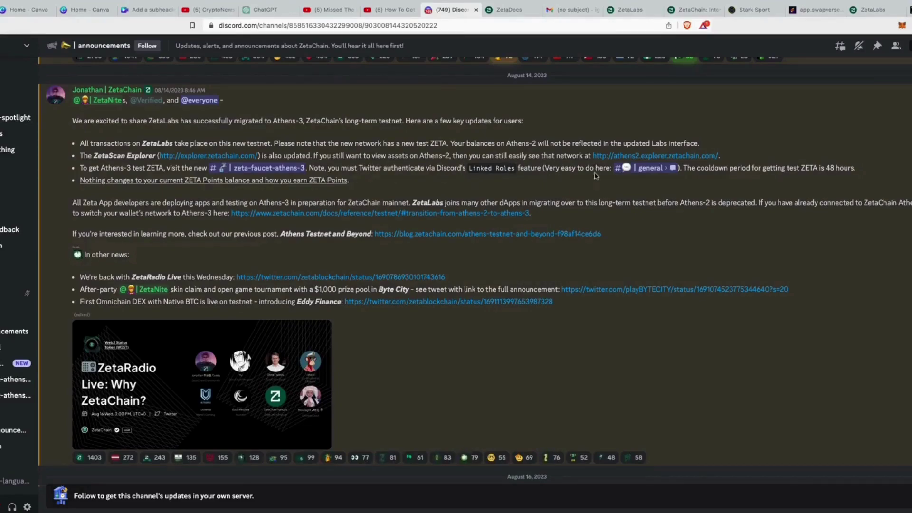
left_click(655, 169)
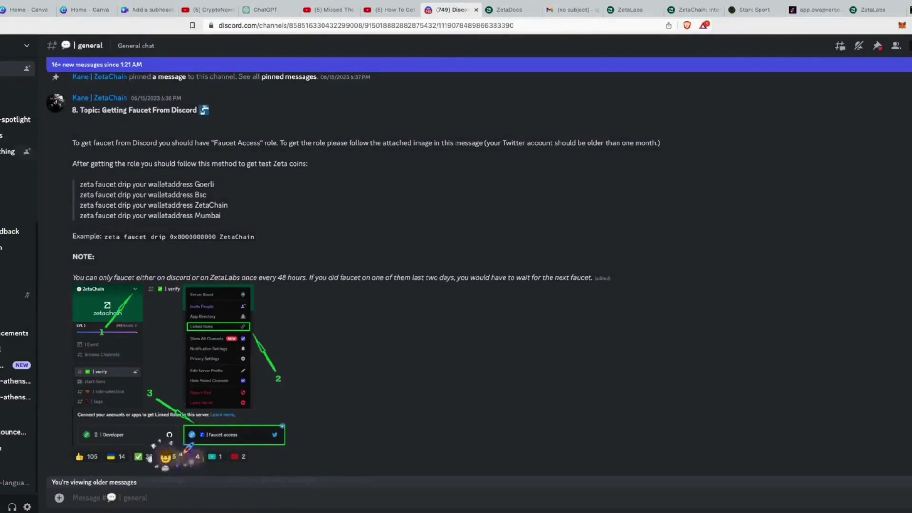
Reread the August 14, 2023 post in the announcements channel and reopen its linked general-channel message about getting faucet funds
scroll(19, 209, "up", 3)
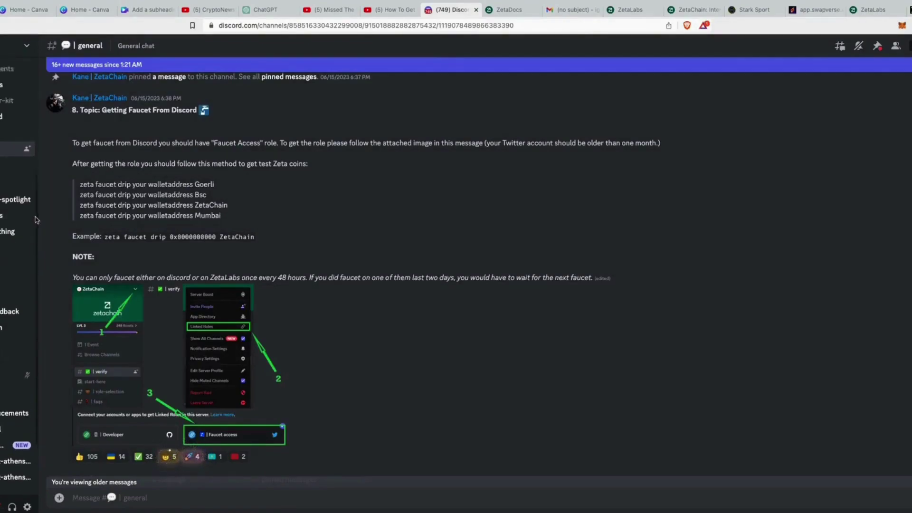
left_click(14, 129)
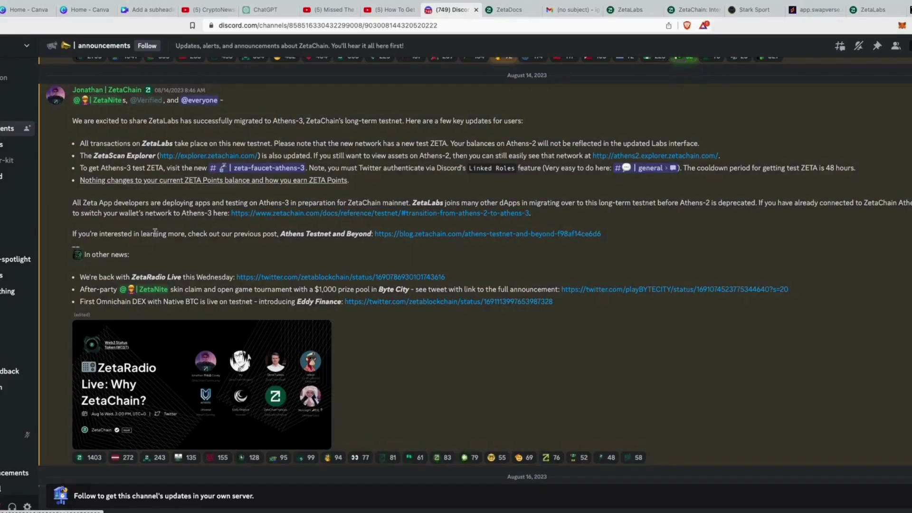
left_click_drag(542, 203, 536, 204)
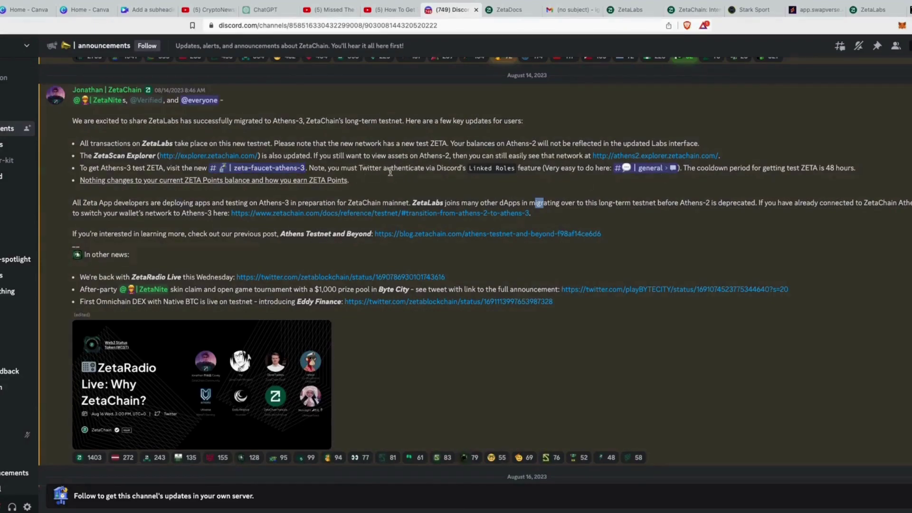
left_click(632, 168)
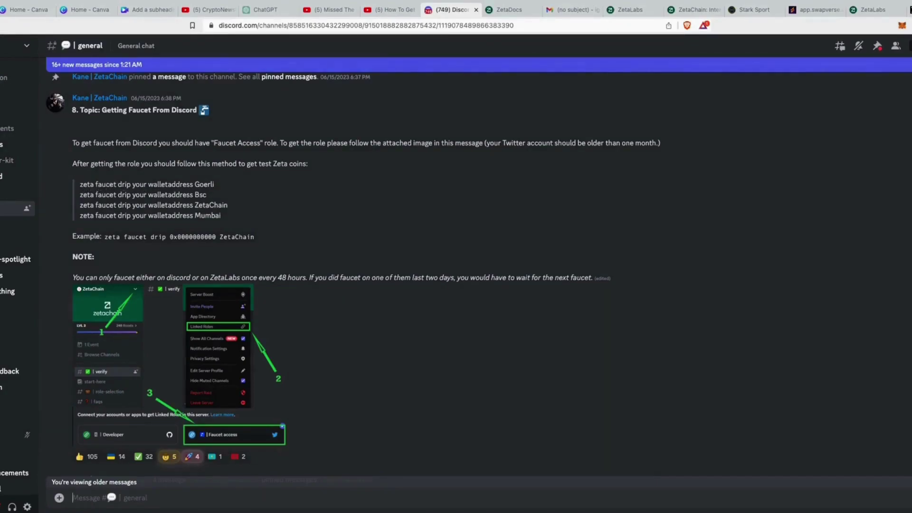
In MetaMask, switch from Zetachain to Goerli to check both test balances, switch back to Zetachain, and close the wallet
left_click(902, 27)
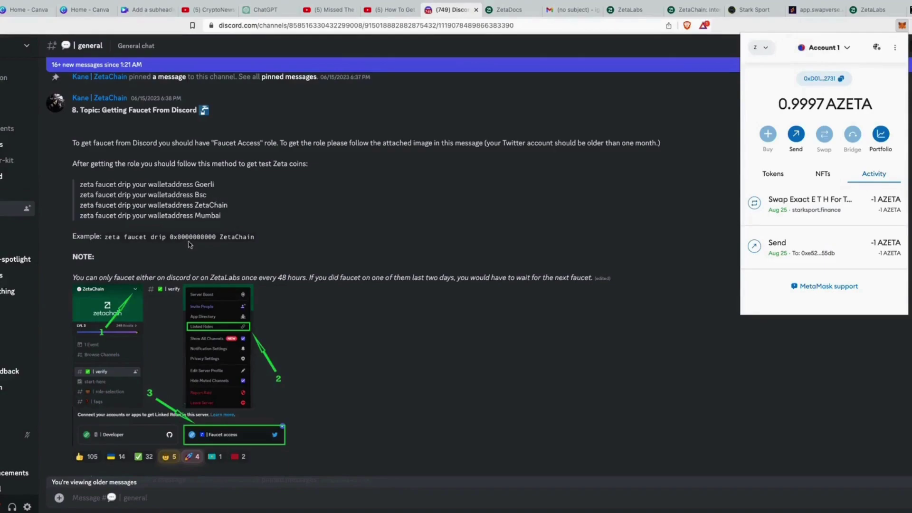
left_click(760, 47)
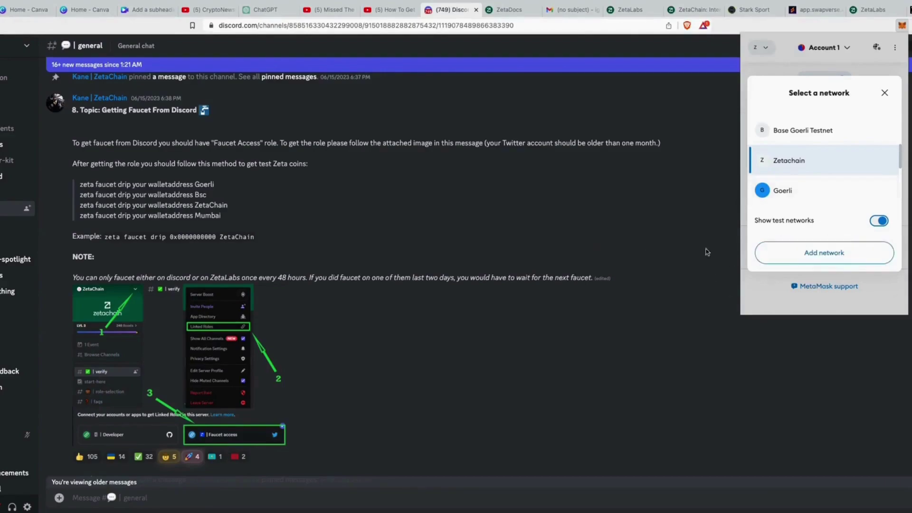
mouse_move(817, 144)
left_click(884, 93)
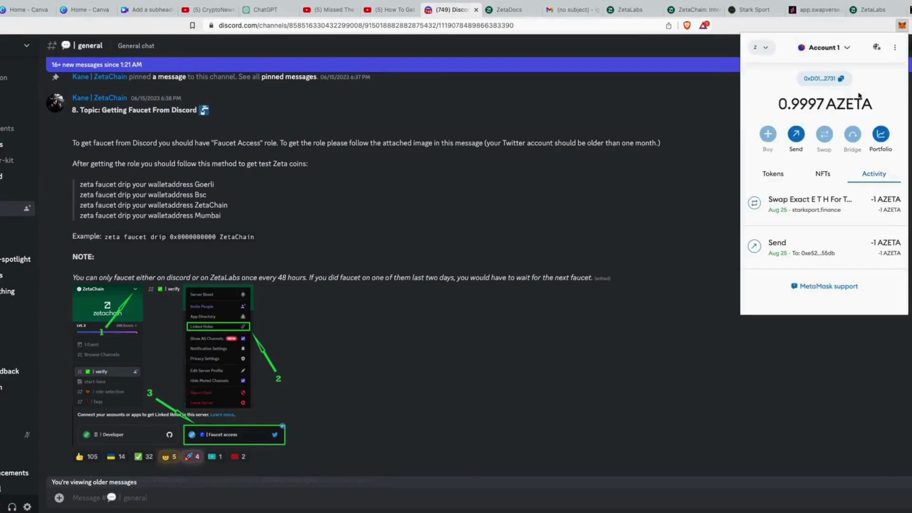
left_click(765, 51)
left_click(780, 241)
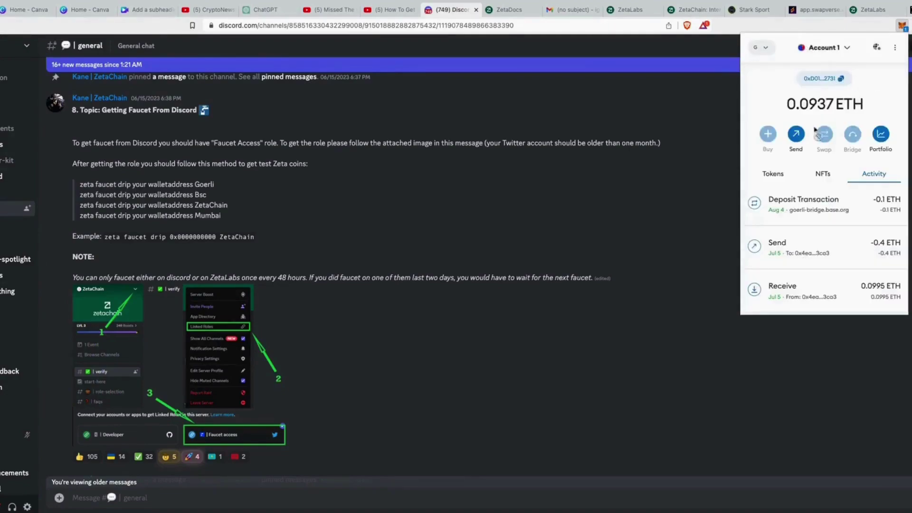
left_click(764, 48)
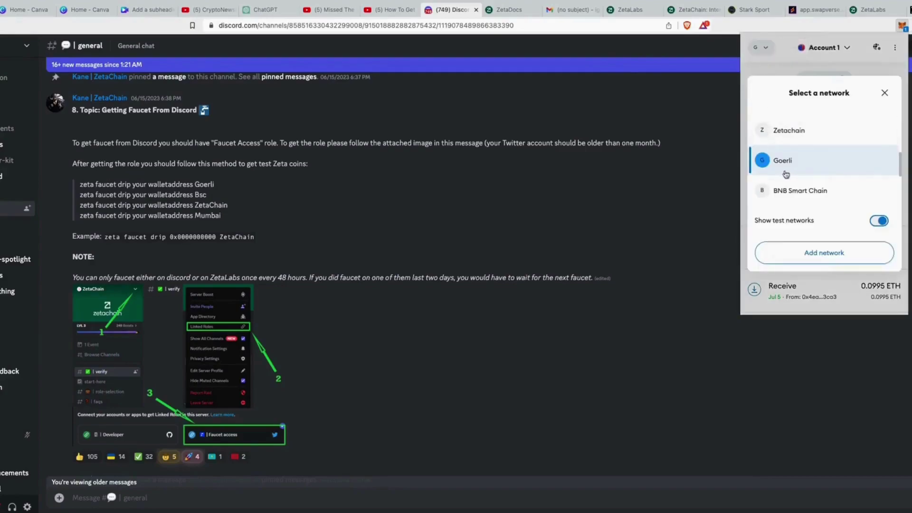
key("Escape")
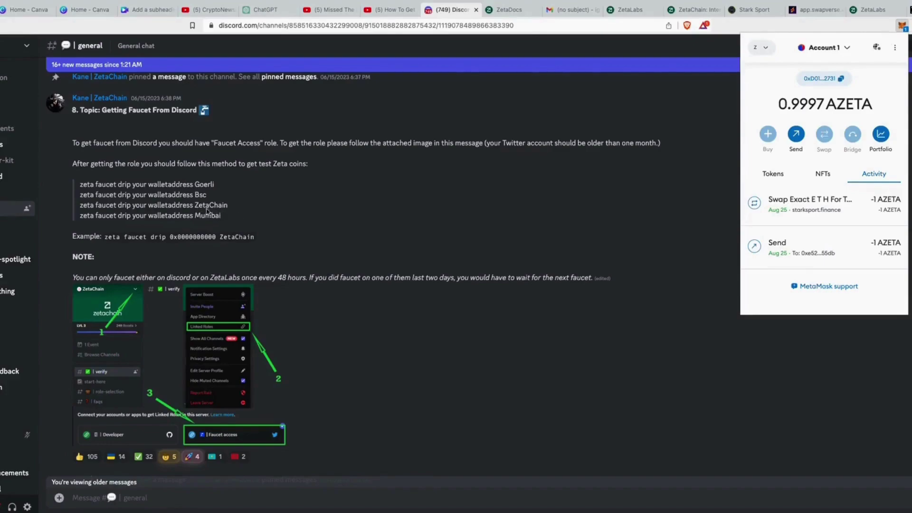
left_click(587, 214)
Open the ZetaChain server's Linked Roles, check the Faucet access role's X account link, and close the dialog
scroll(214, 347, "up", 1)
scroll(212, 339, "down", 3)
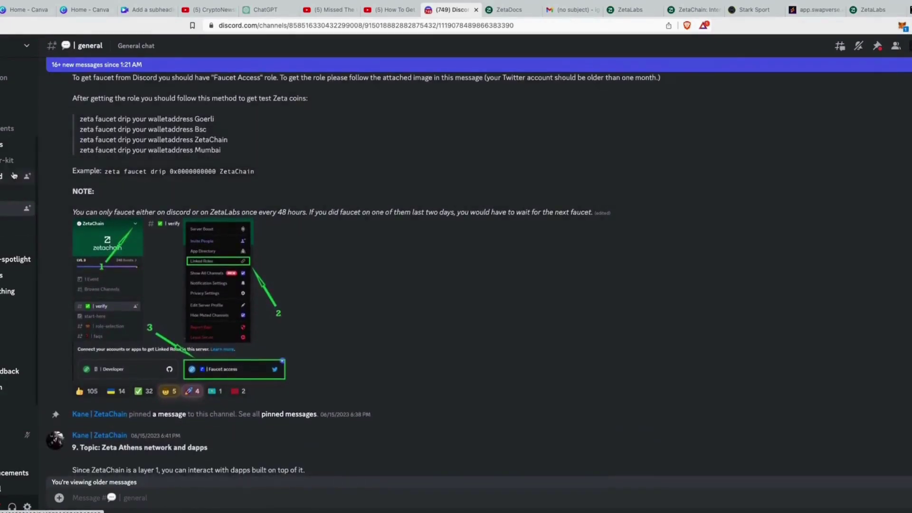
scroll(28, 182, "up", 4)
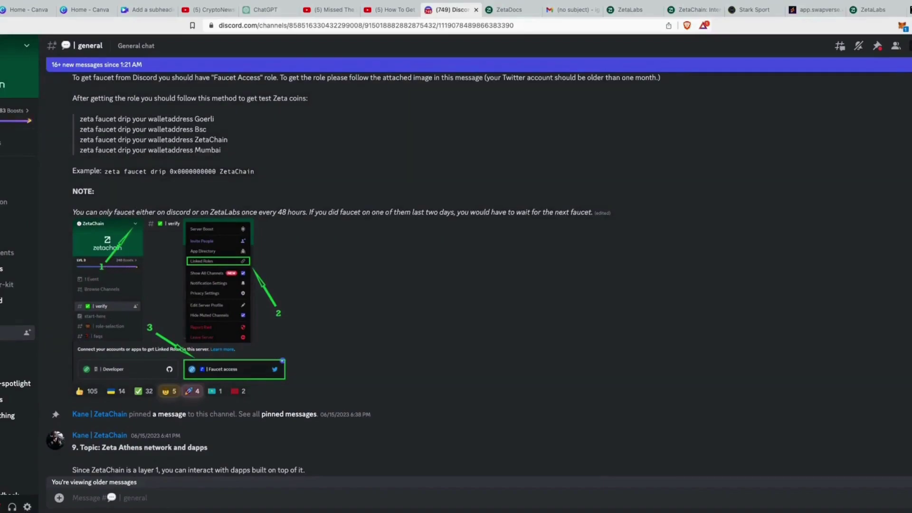
left_click(26, 48)
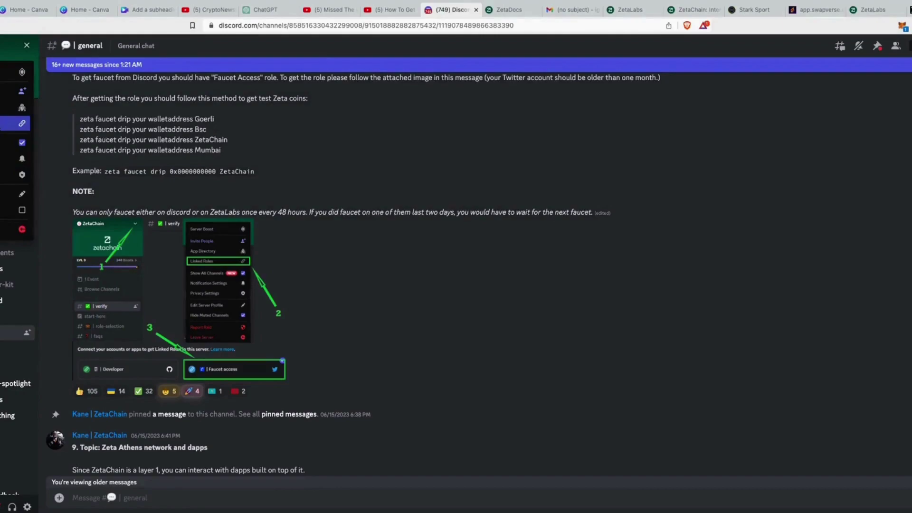
left_click(22, 123)
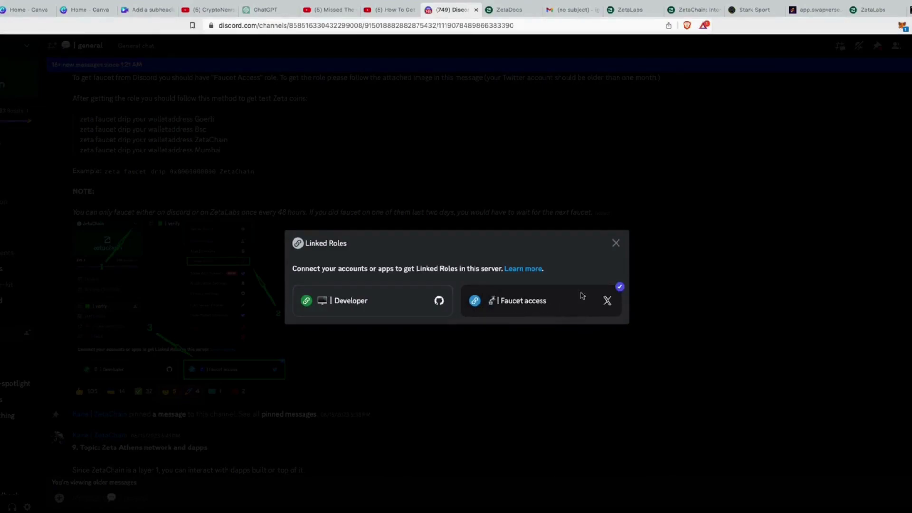
left_click(616, 244)
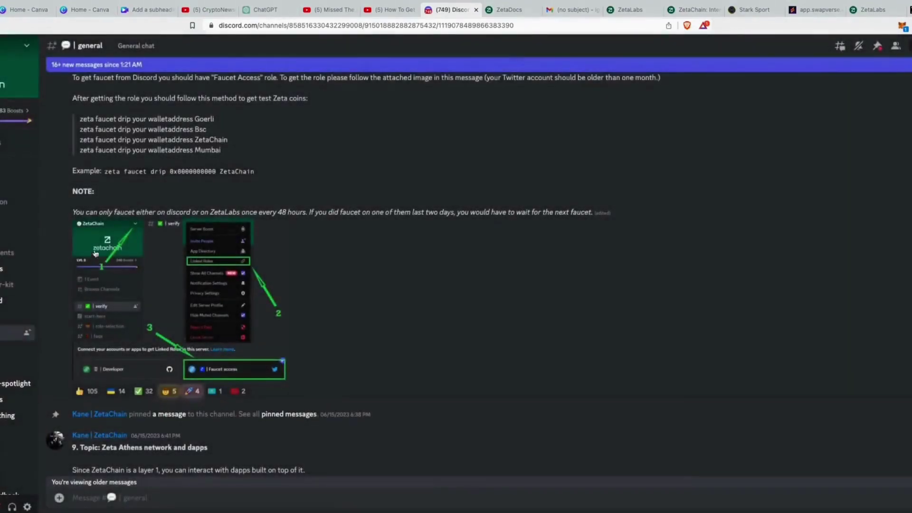
Open the zeta-faucet-athens-3 channel and examine the format of the faucet drip requests and the bot's replies
scroll(24, 285, "down", 5)
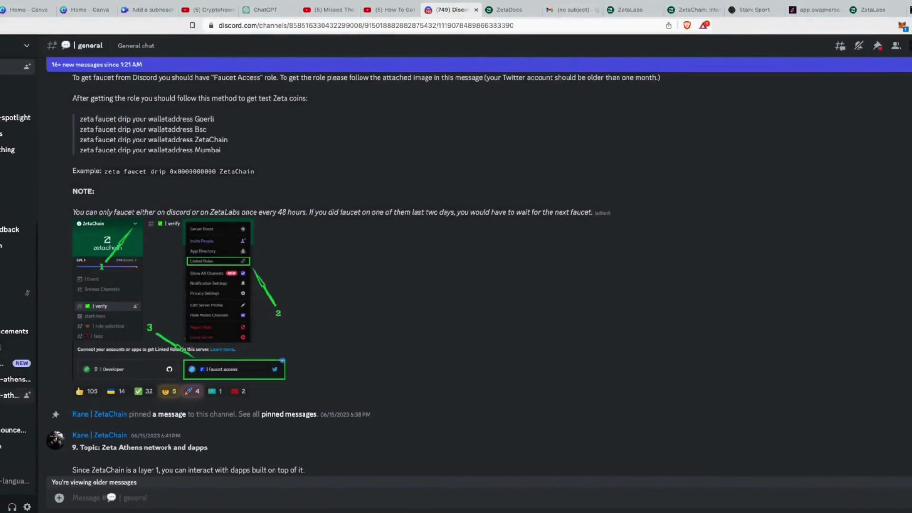
left_click(15, 379)
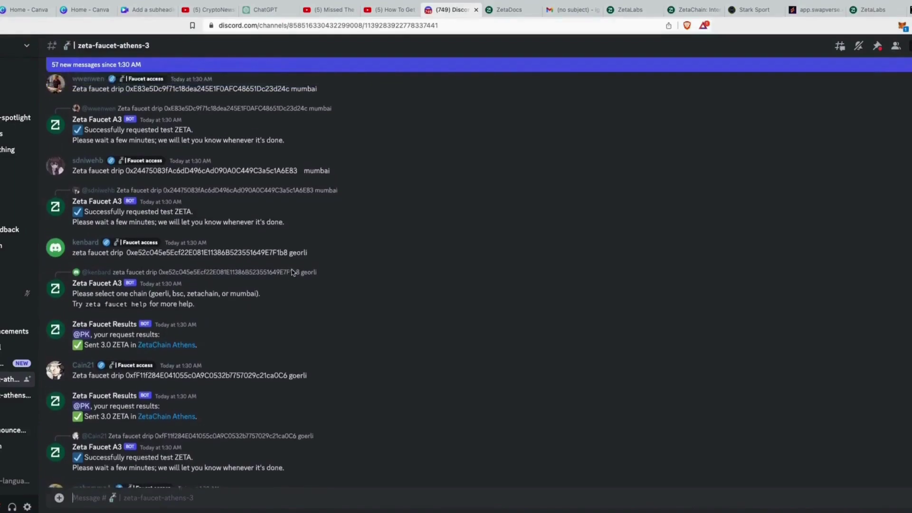
scroll(292, 266, "down", 4)
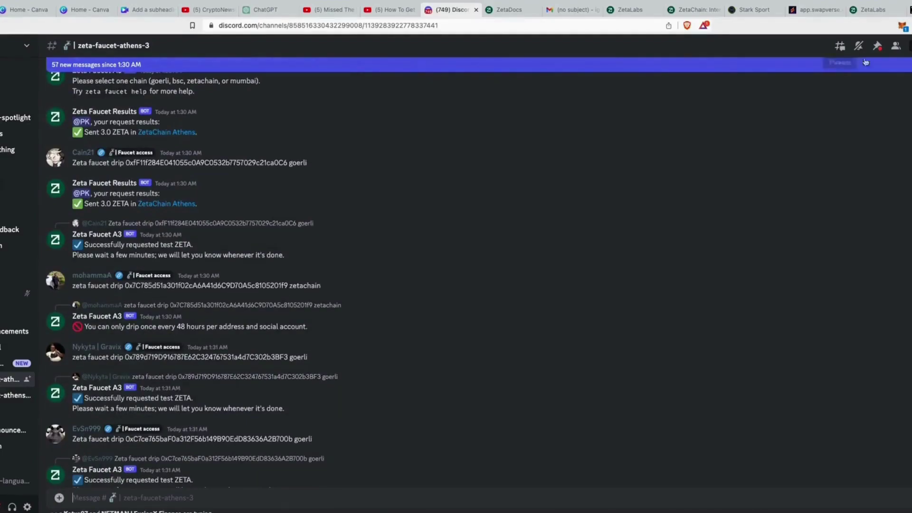
Approve the pending site request in MetaMask to switch the network to Zetachain, and close the wallet
left_click(902, 26)
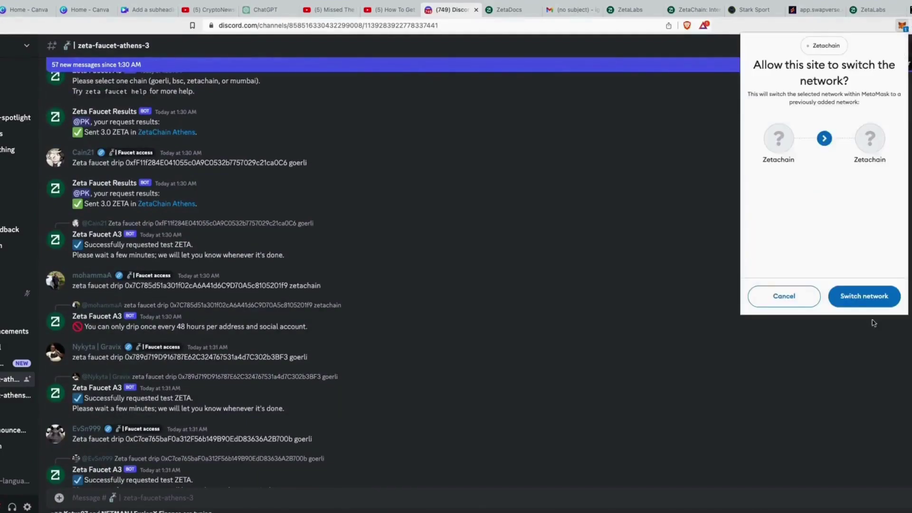
left_click(865, 297)
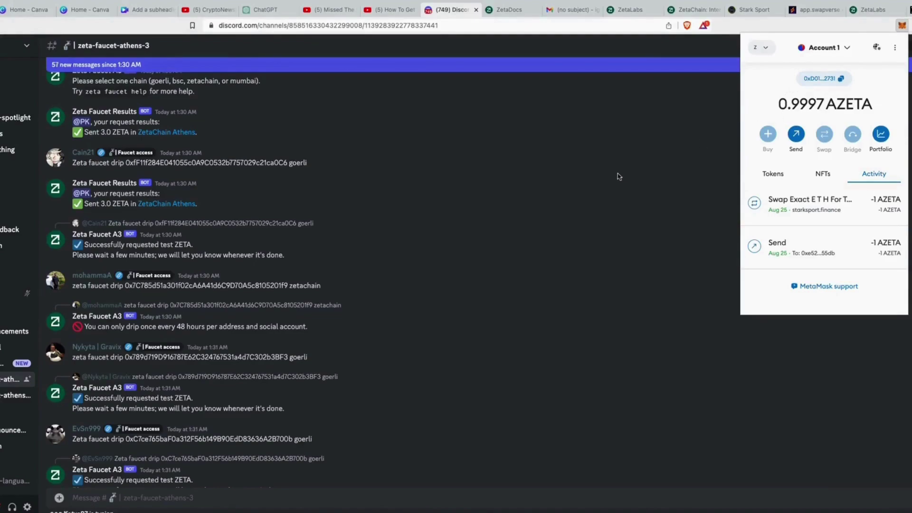
left_click(614, 142)
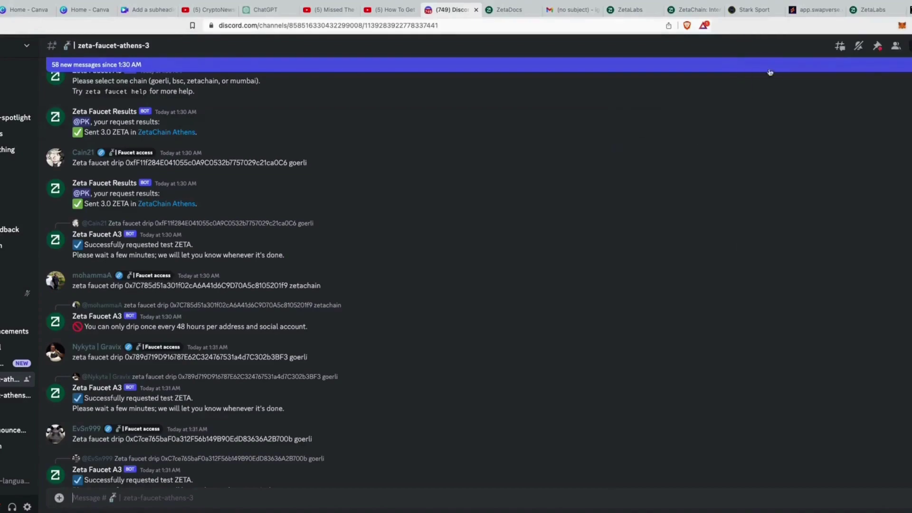
Go to the ZetaLabs Cross-Chain Swap page, check the source network selection, and close it without choosing a network
left_click(628, 11)
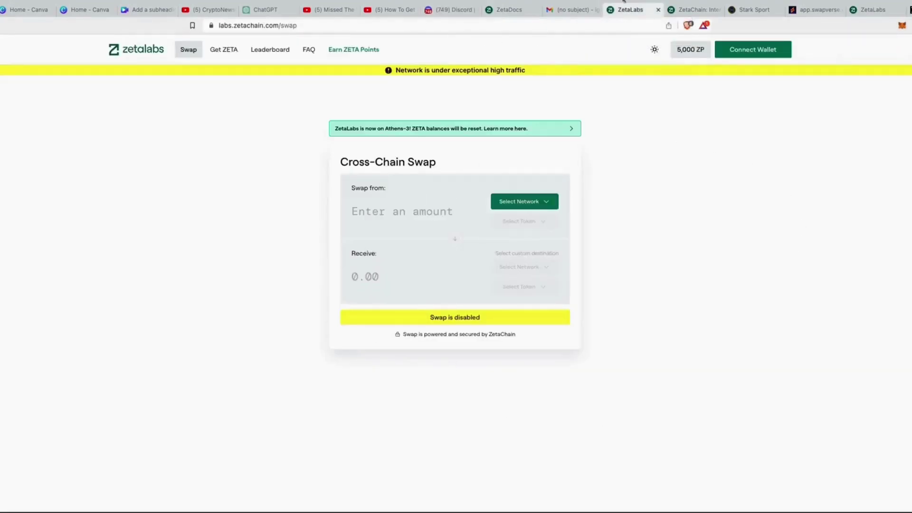
left_click(539, 204)
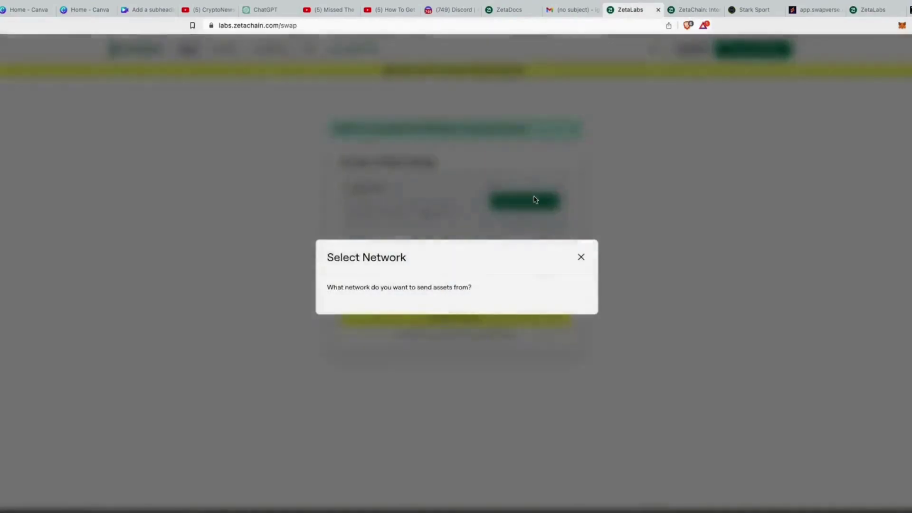
left_click(580, 258)
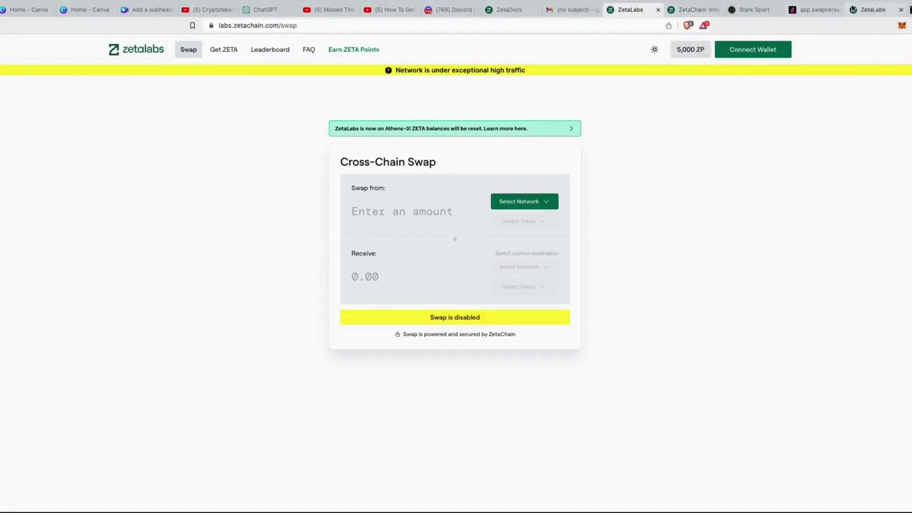
View the DeFi apps under Partners and apps on ZetaChain's ecosystem page
left_click(693, 10)
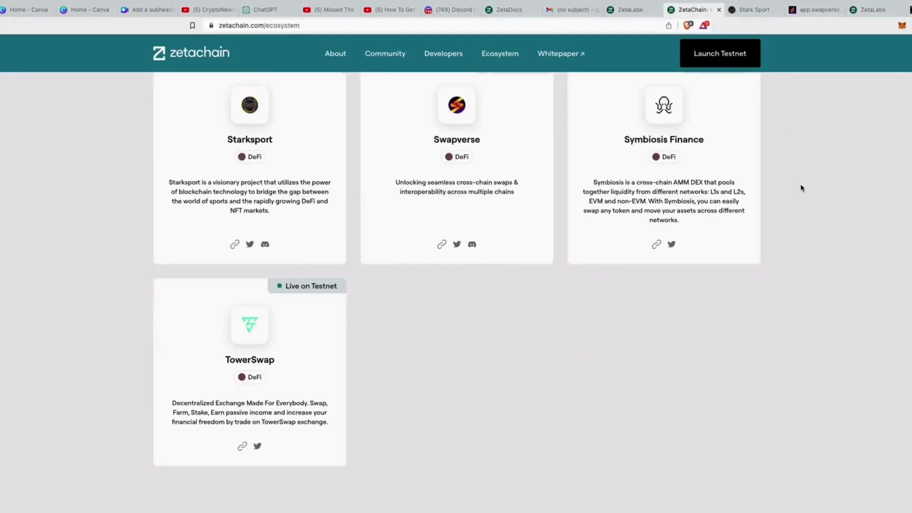
scroll(807, 190, "down", 5)
scroll(826, 198, "up", 10)
scroll(819, 201, "up", 4)
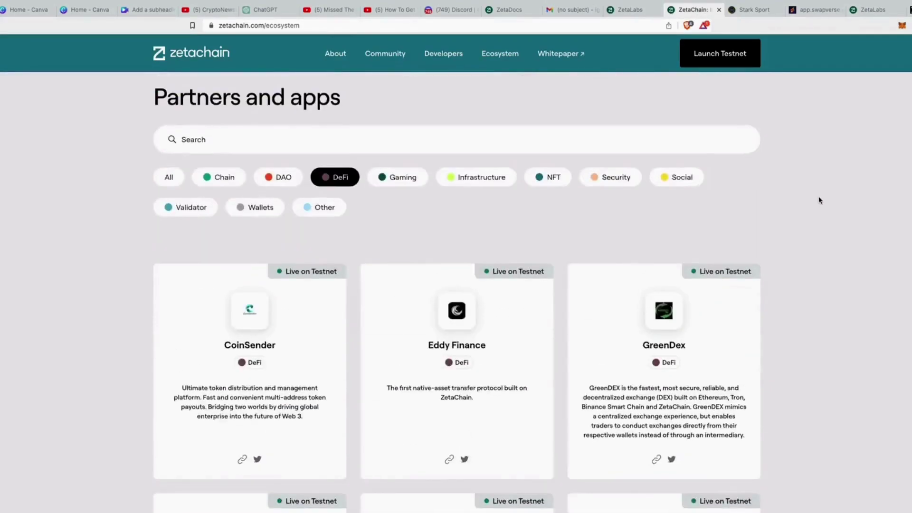
left_click(628, 12)
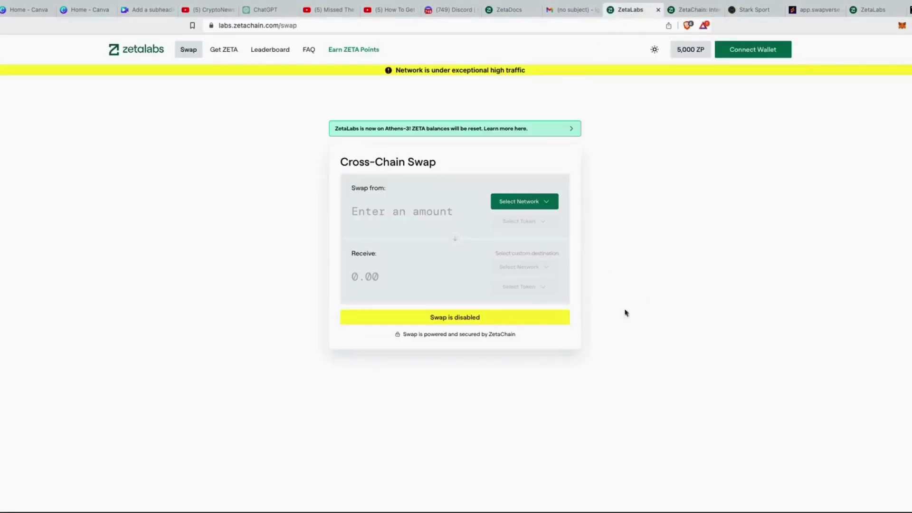
left_click(673, 11)
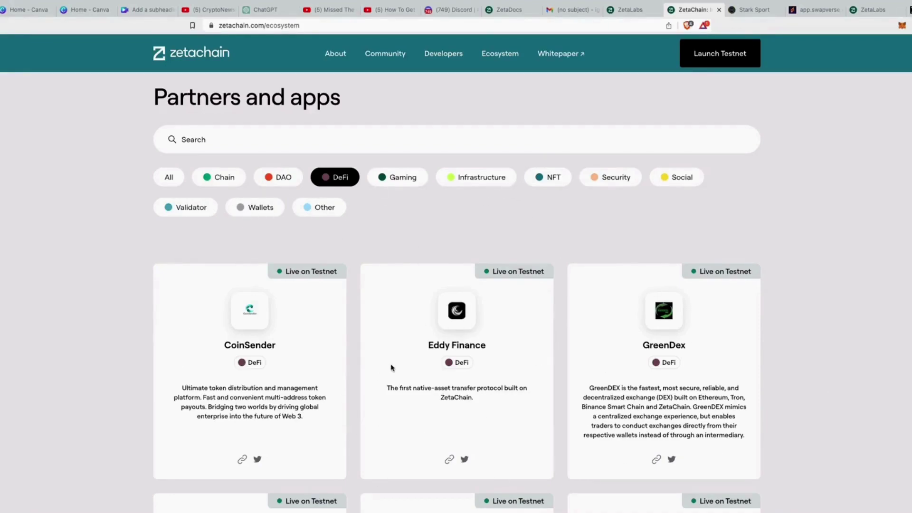
left_click(632, 9)
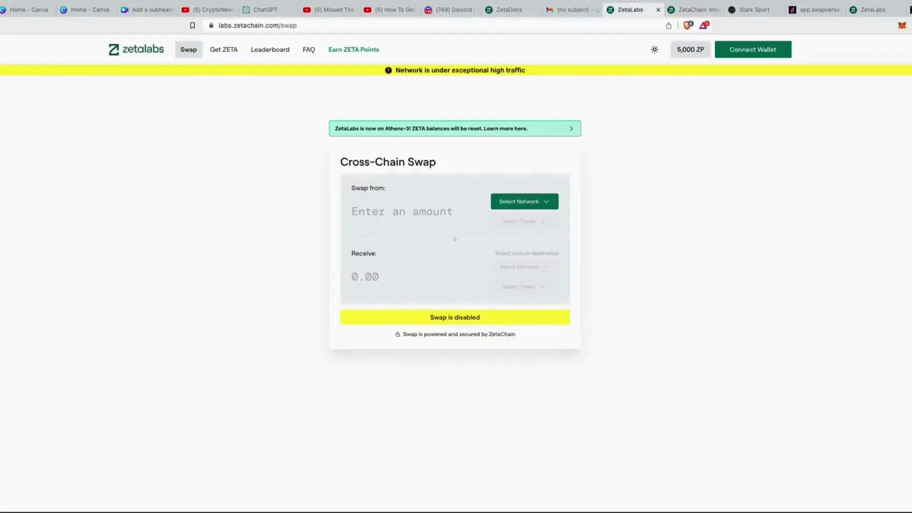
left_click(697, 11)
left_click(632, 10)
Look through the DeFi apps on ZetaChain's ecosystem page, and filter the Partners and apps list by Gaming
left_click(697, 9)
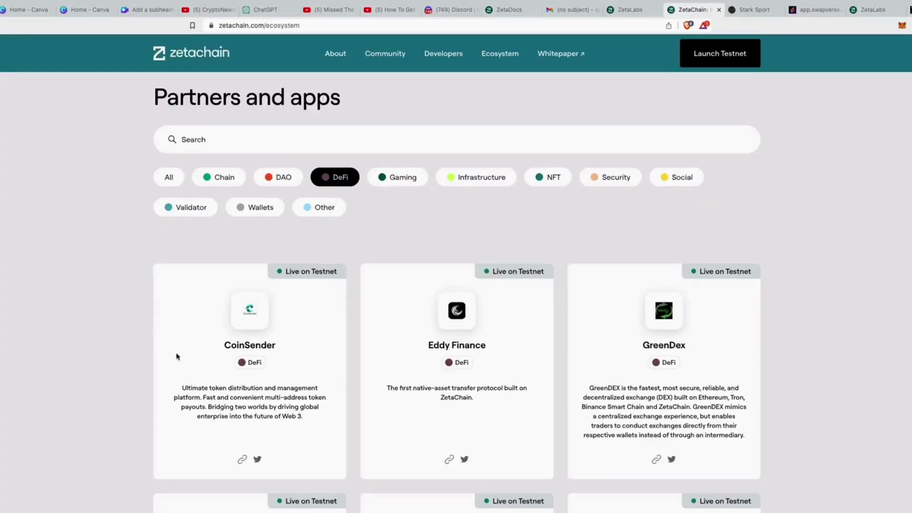
scroll(342, 311, "down", 2)
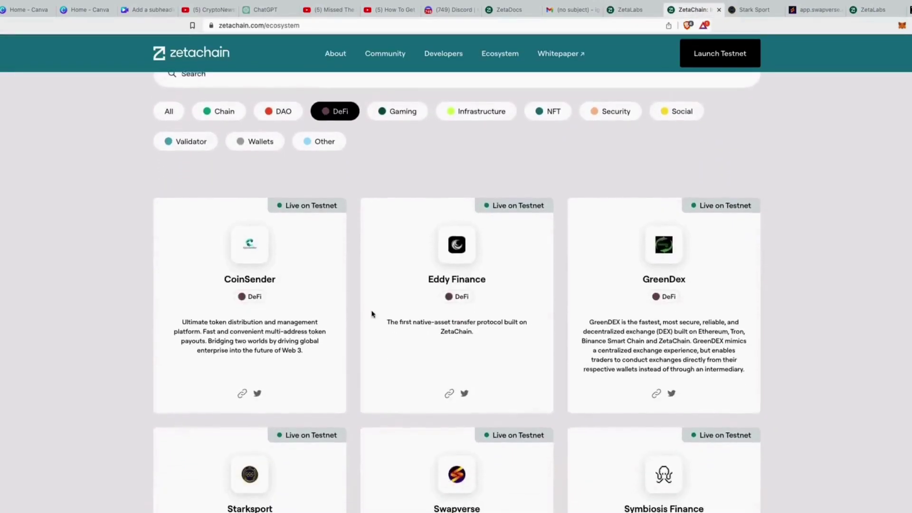
scroll(382, 317, "down", 3)
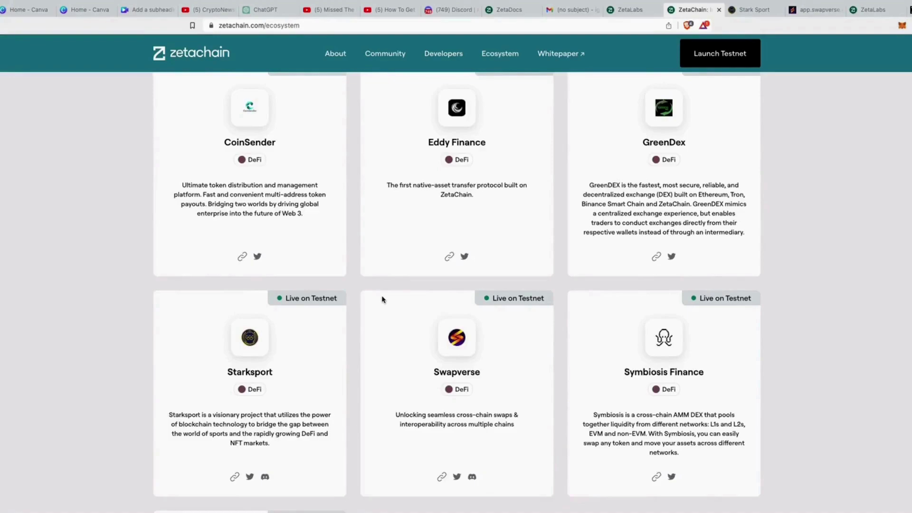
scroll(415, 300, "down", 4)
scroll(442, 304, "up", 6)
scroll(453, 307, "up", 3)
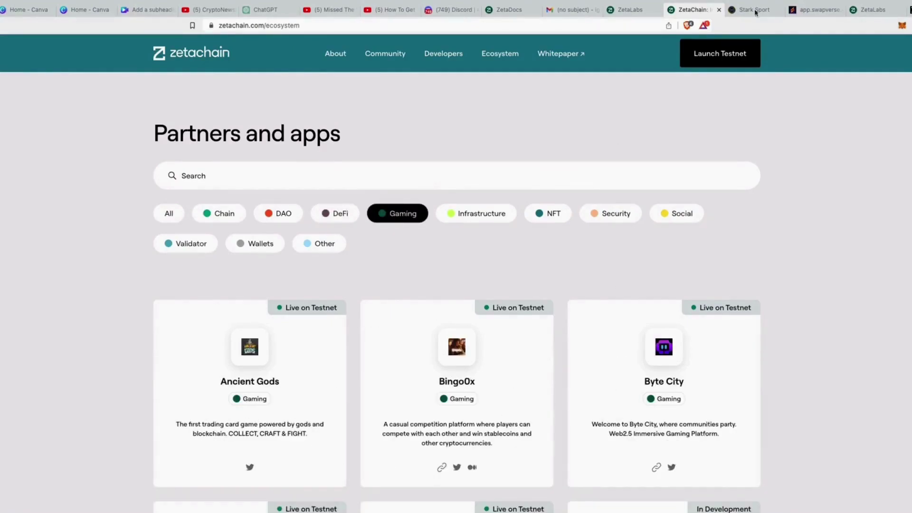
Check the ZetaLabs swap page's ZETA Points once more and return to the ecosystem page's Gaming apps
left_click(630, 10)
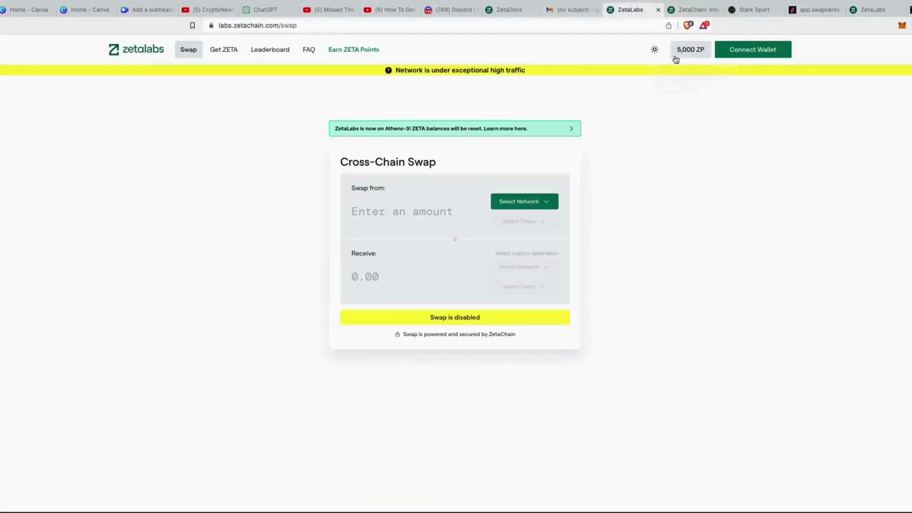
mouse_move(676, 58)
left_click(681, 10)
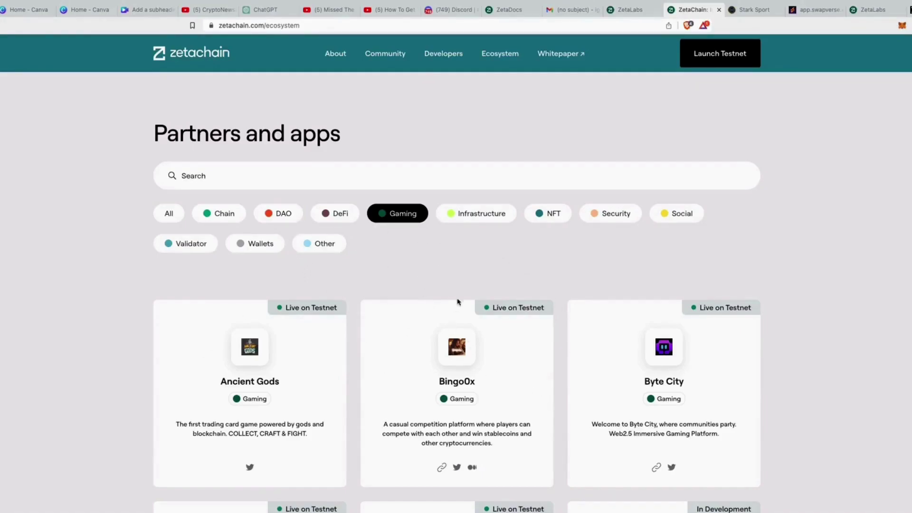
Look through the Gaming apps on ZetaChain's ecosystem page and check the link options for Bingo0x's website without opening it
scroll(458, 295, "up", 4)
scroll(463, 280, "down", 7)
scroll(481, 284, "down", 2)
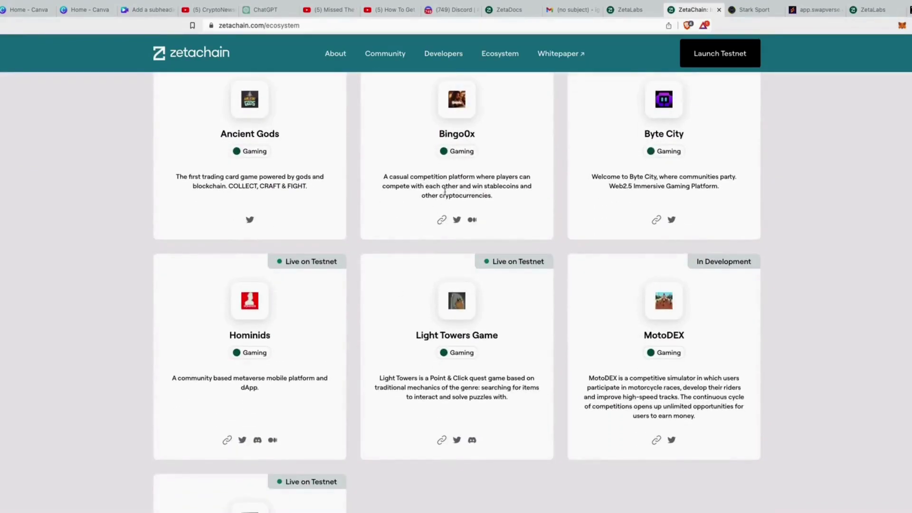
right_click(440, 222)
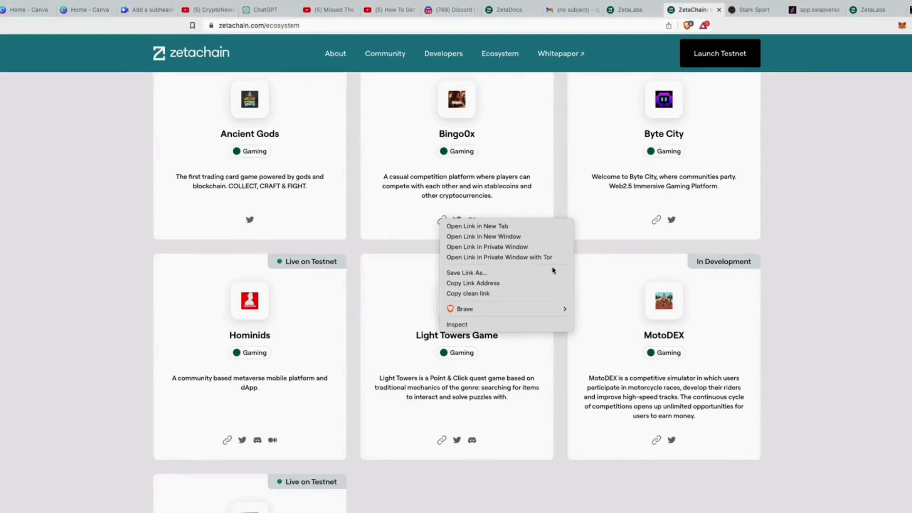
left_click(805, 223)
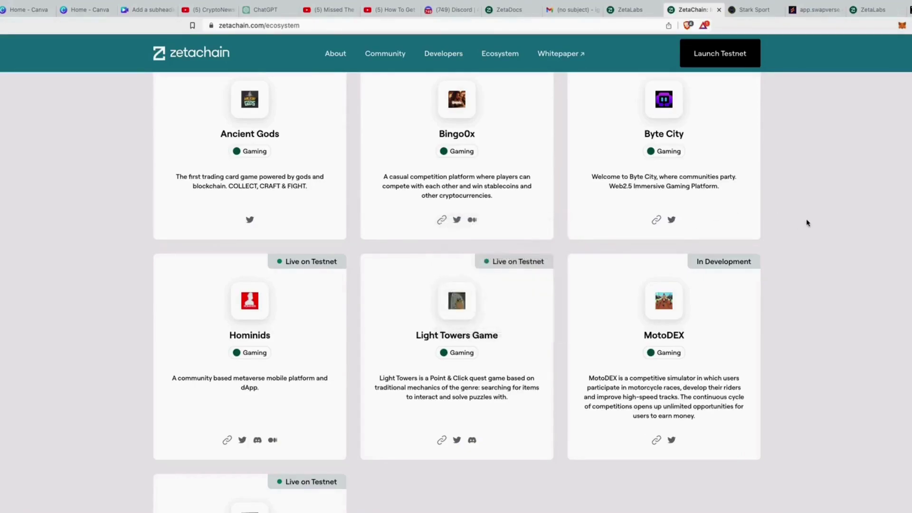
Filter the Partners and apps list by DeFi and browse the listed apps
scroll(810, 231, "up", 8)
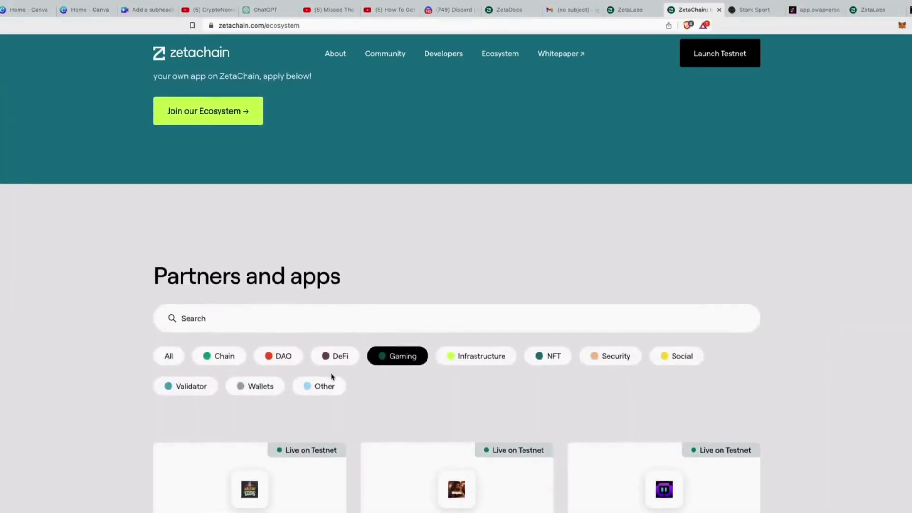
left_click(332, 356)
scroll(404, 336, "up", 2)
scroll(402, 326, "down", 8)
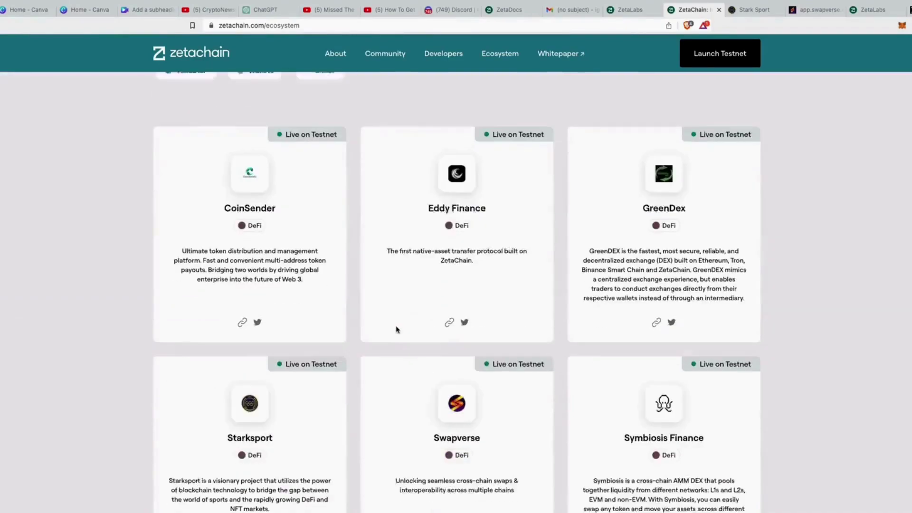
Compare the open Starksport and Swapverse swap pages, and check the account's activity in MetaMask
left_click(758, 12)
left_click(818, 11)
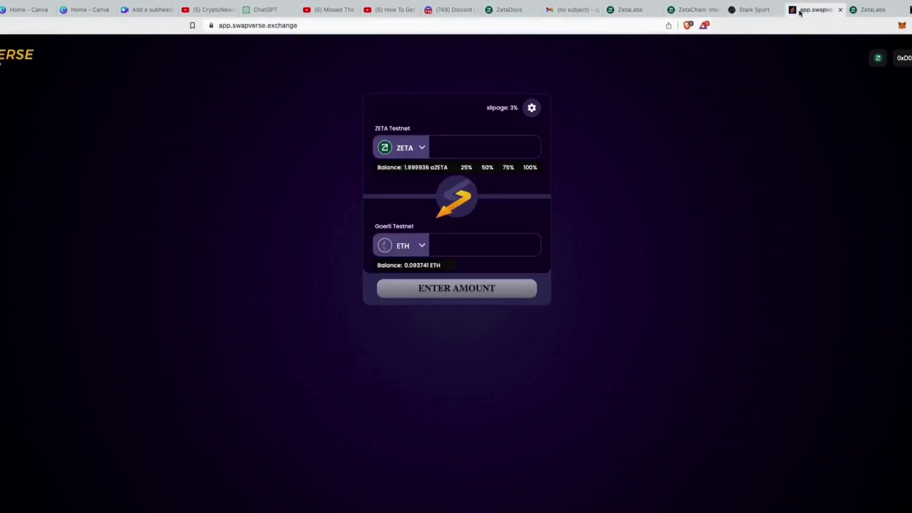
left_click(758, 11)
left_click(814, 14)
key("ctrl+shift+Tab")
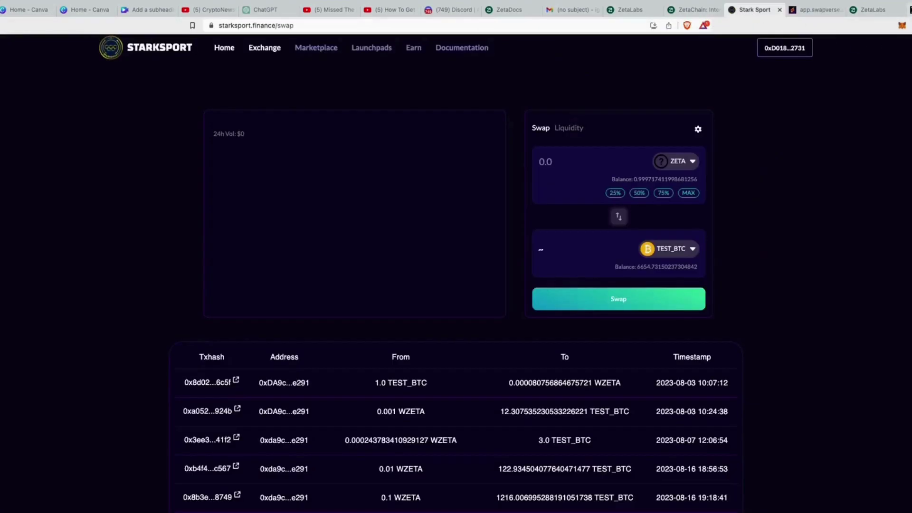
left_click(902, 26)
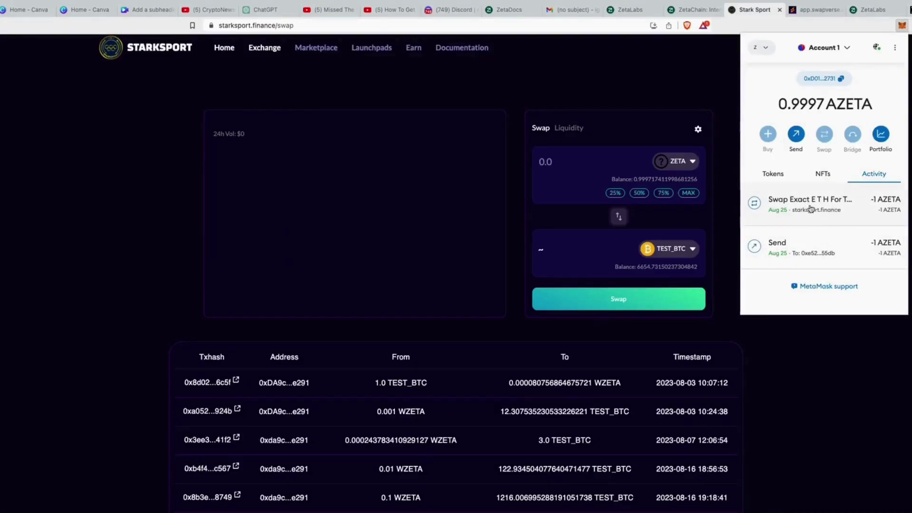
left_click(484, 113)
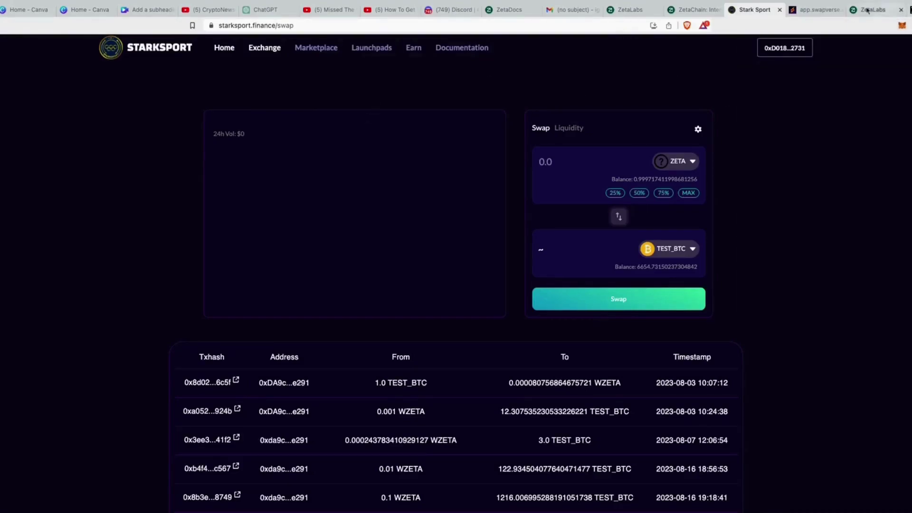
Glance at Swapverse, return to Starksport and open its home page in a separate tab
left_click(814, 9)
left_click(755, 9)
left_click(225, 48)
mouse_move(261, 58)
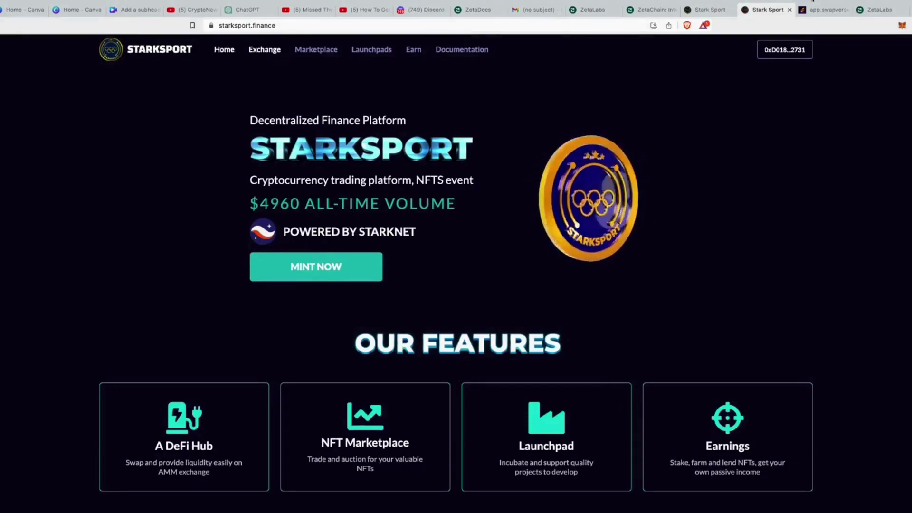
Look over the DeFi apps on ZetaChain's ecosystem page, including Starksport and Swapverse
left_click(647, 11)
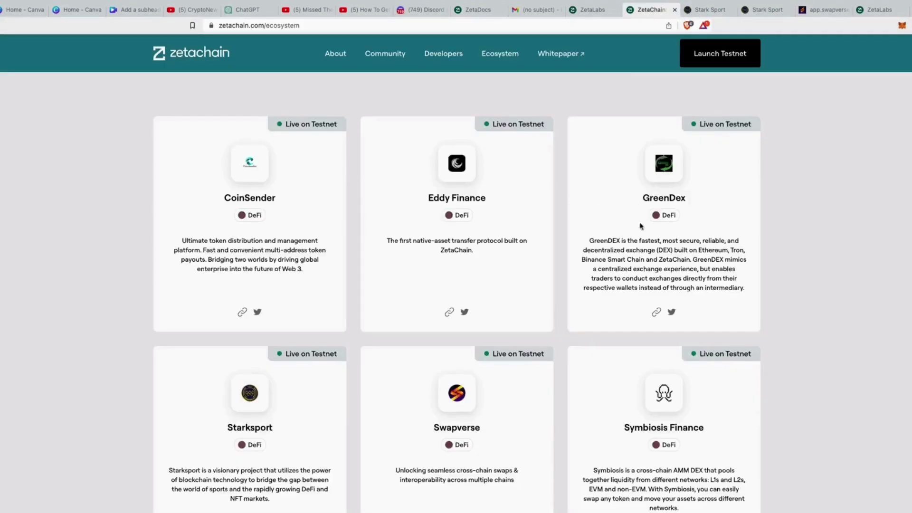
scroll(639, 217, "up", 2)
scroll(428, 304, "down", 5)
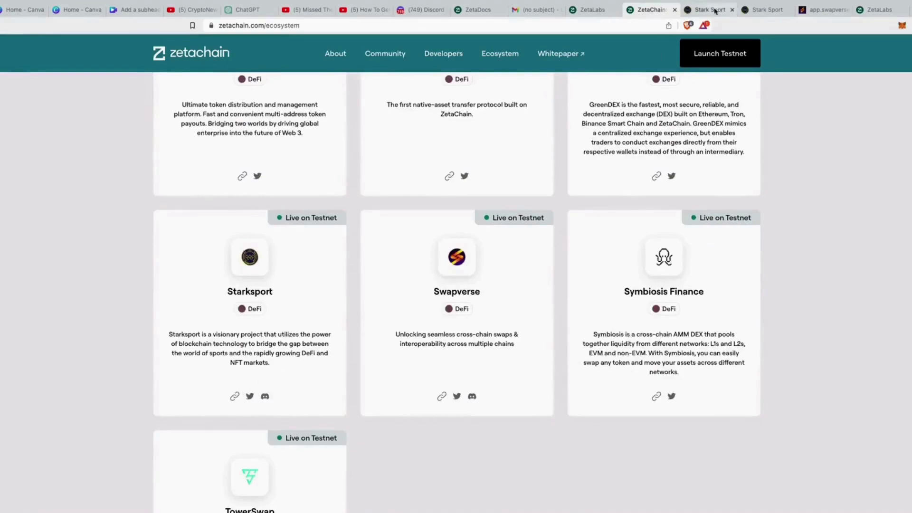
Open the exchange's Swap page from Starksport's home page and check the account's balance in MetaMask
left_click(710, 10)
left_click(765, 9)
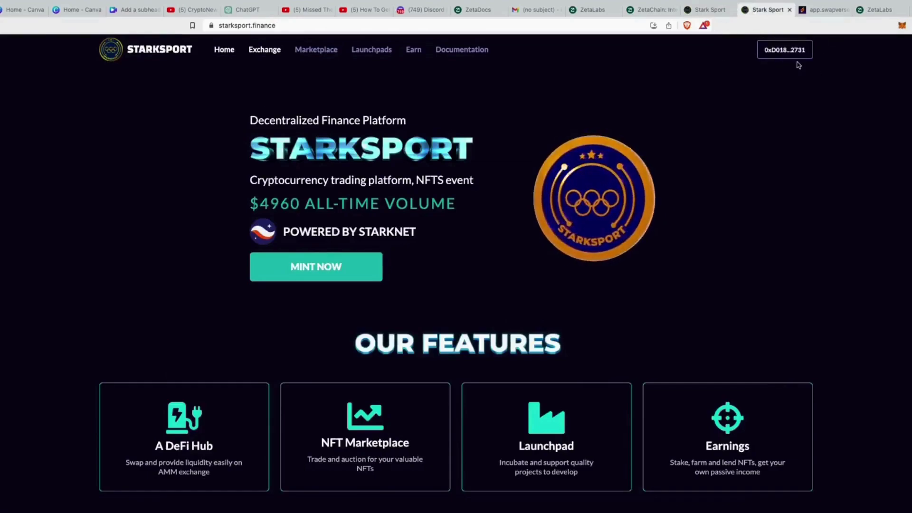
mouse_move(264, 54)
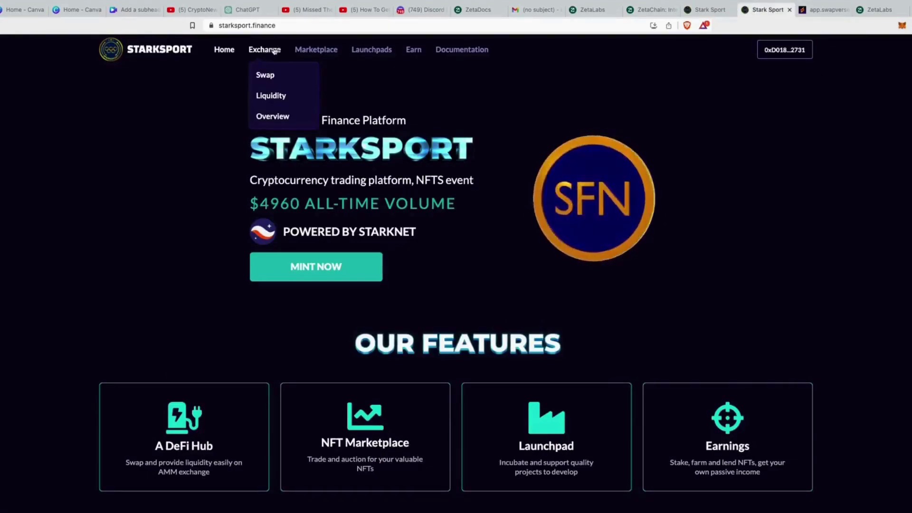
left_click(271, 79)
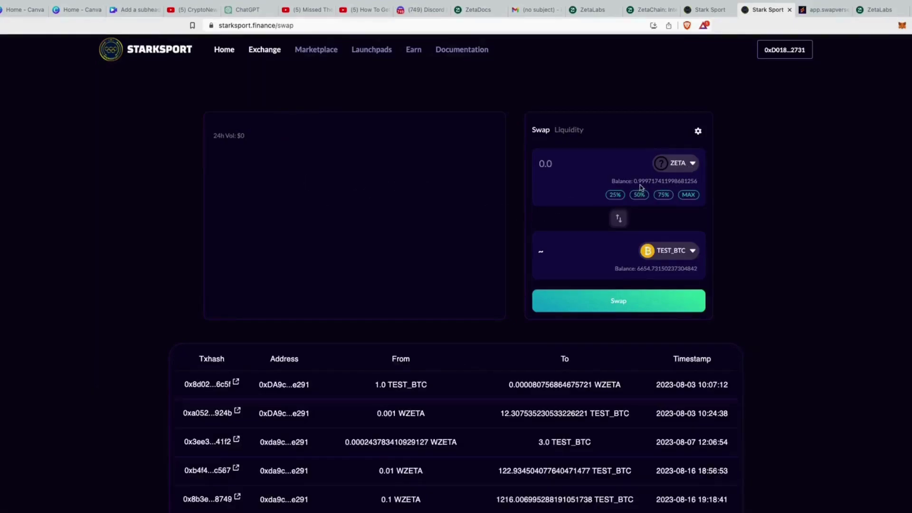
left_click(902, 28)
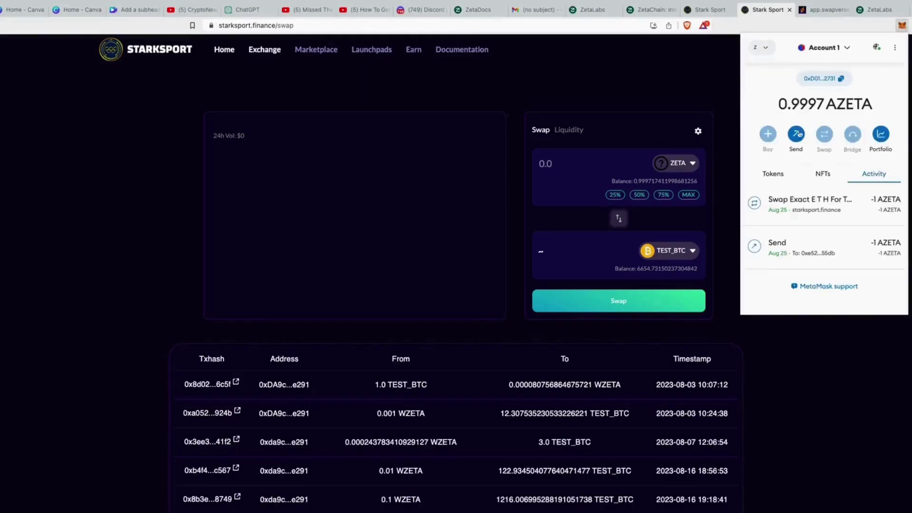
left_click(711, 78)
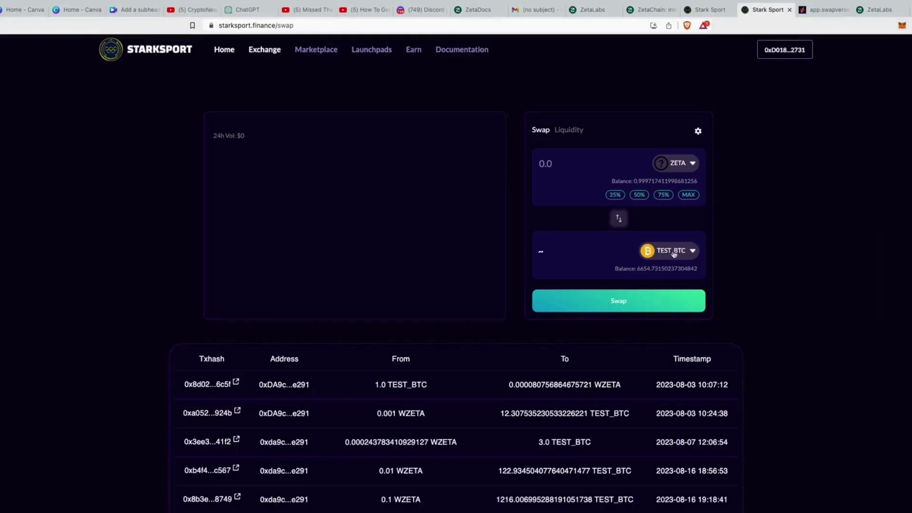
Reverse the Starksport swap to TEST_BTC for ZETA, use about 0.9997 TEST_BTC as the amount, and request the token approval
left_click(620, 220)
left_click(690, 195)
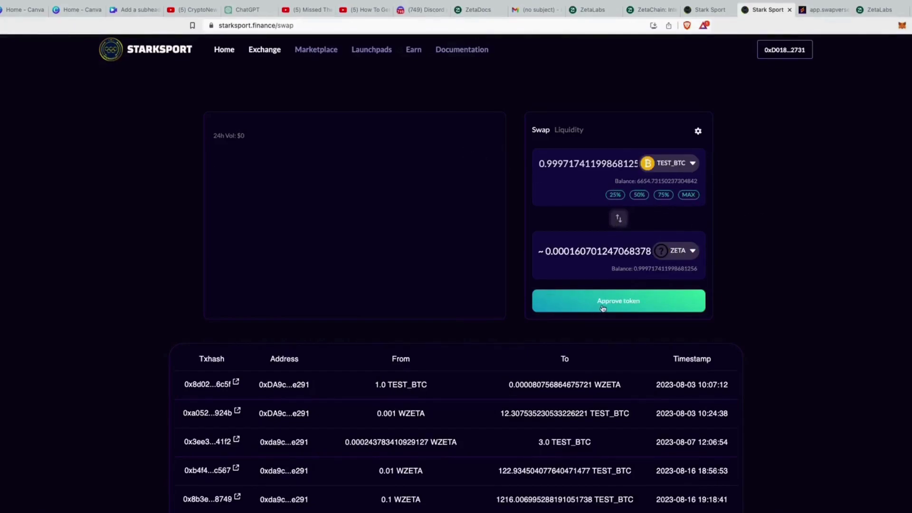
left_click(617, 300)
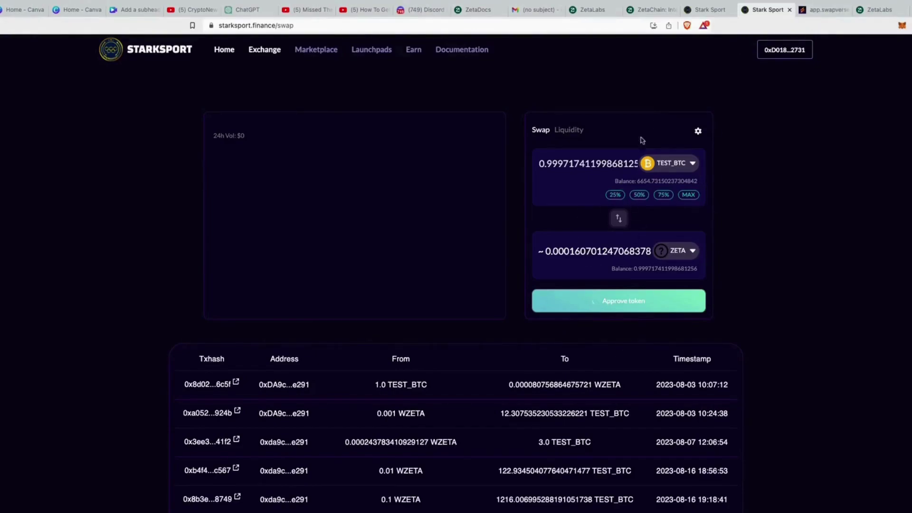
On Swapverse, choose ZETA on the ZETA Testnet as the token to swap from
left_click(821, 10)
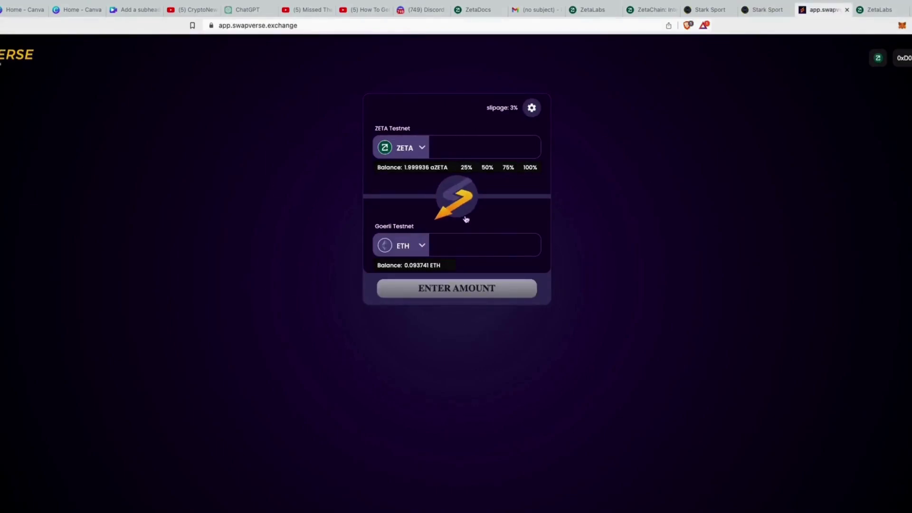
left_click(418, 150)
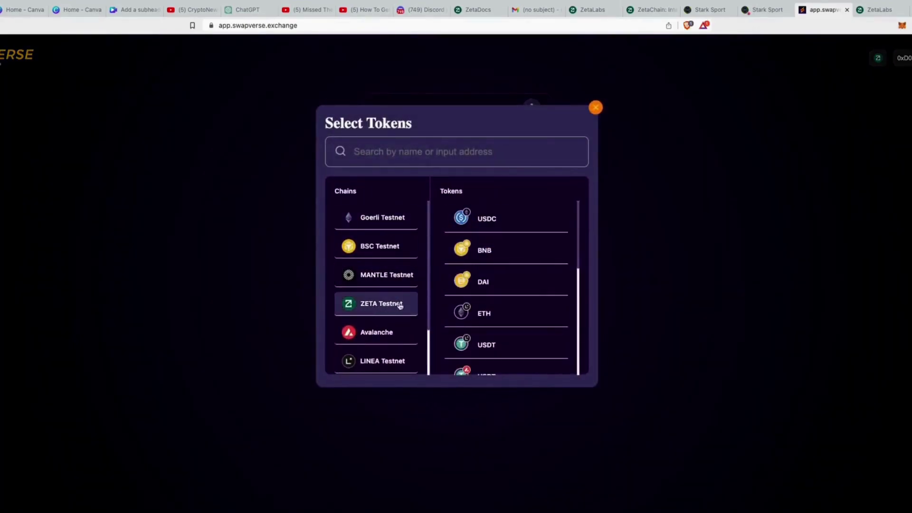
left_click(391, 306)
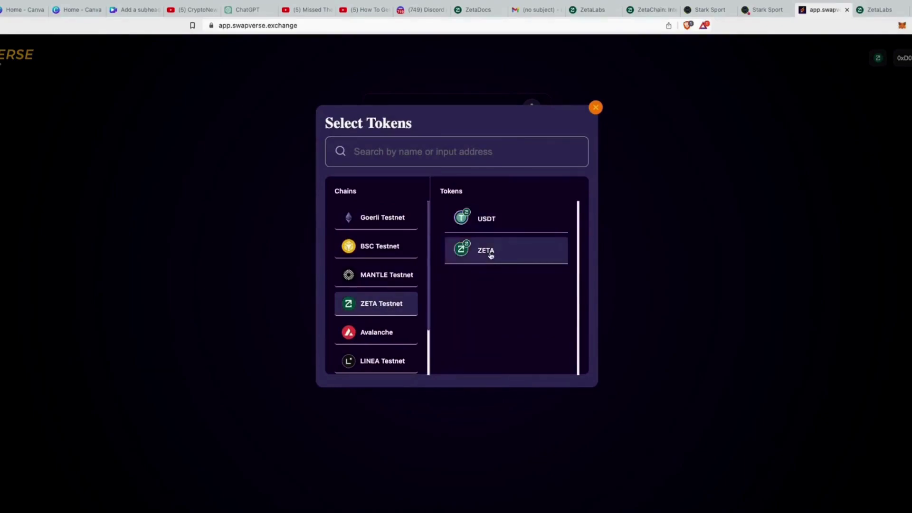
left_click(487, 254)
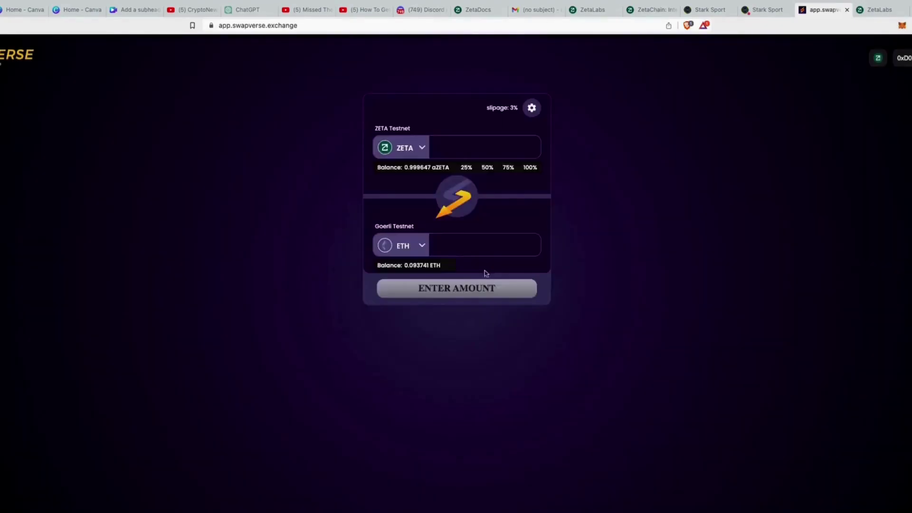
Review the destination chains and choose ETH on the Goerli Testnet as the token to receive
left_click(414, 249)
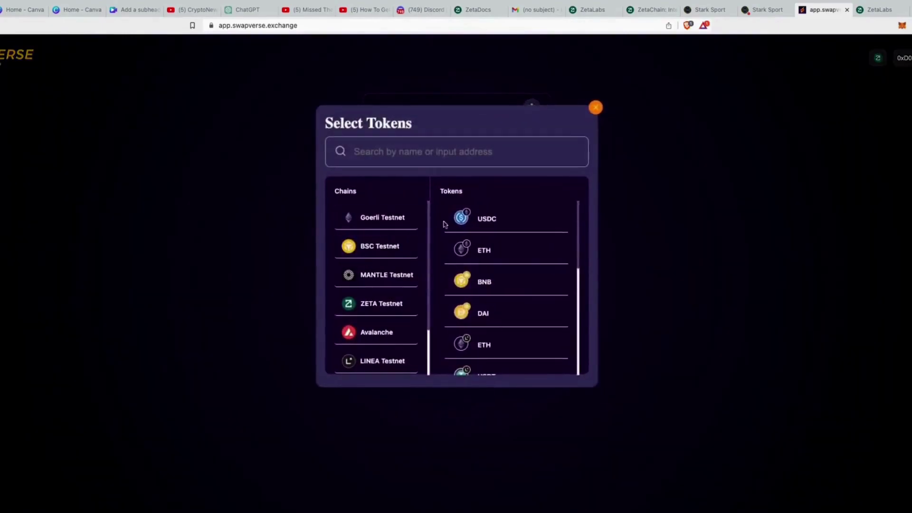
left_click(393, 221)
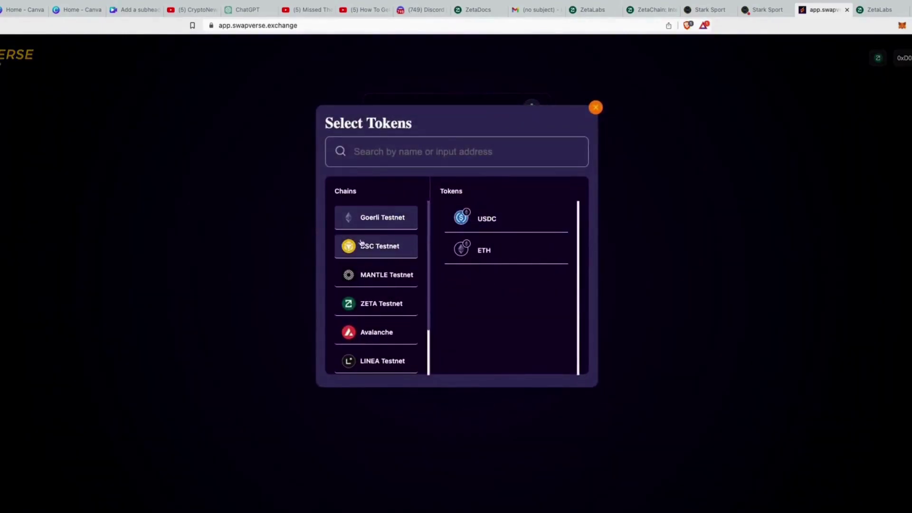
scroll(430, 288, "down", 1)
scroll(430, 287, "down", 2)
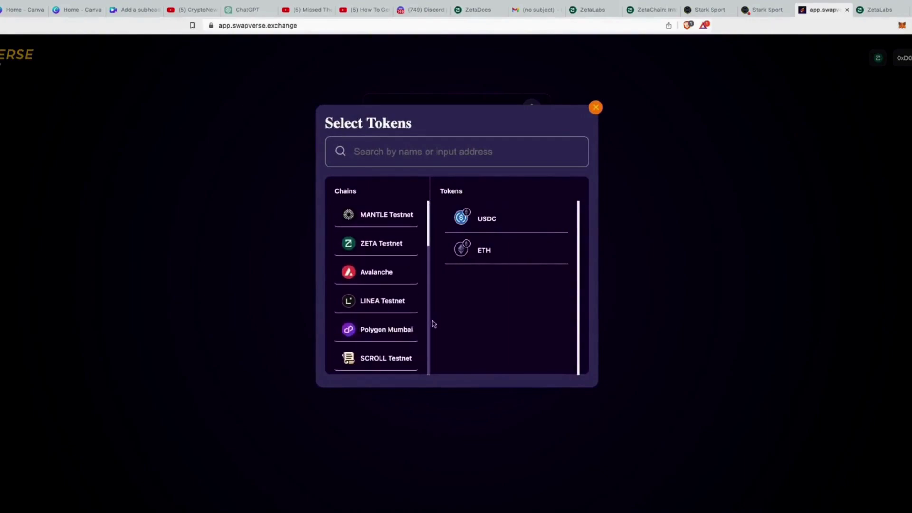
scroll(386, 223, "up", 2)
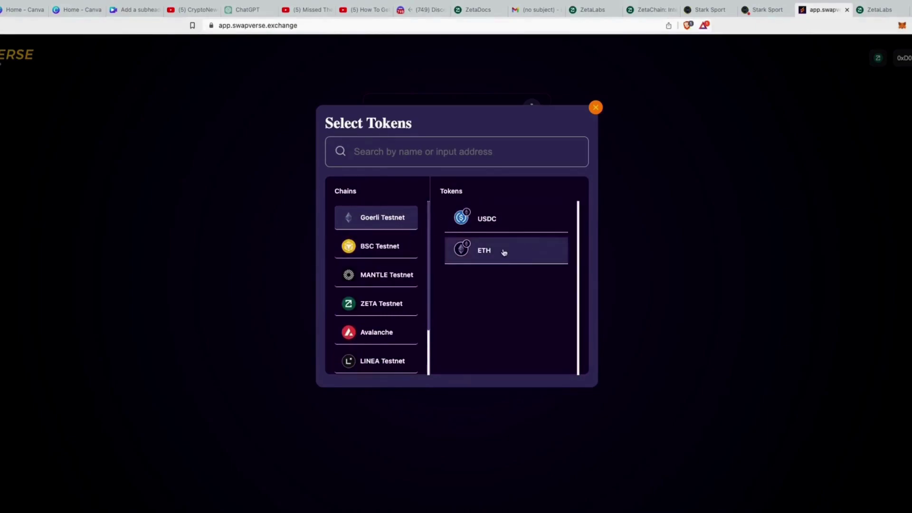
left_click(504, 251)
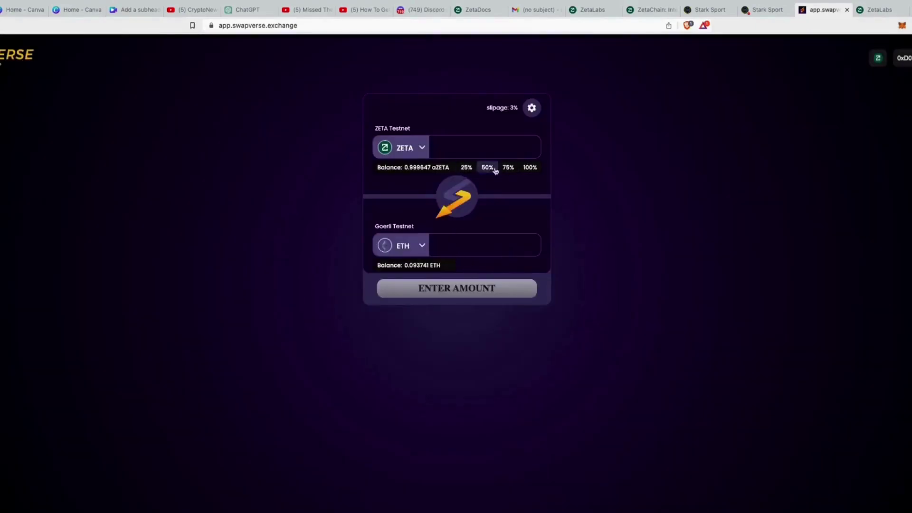
Set the swap amount to 50% of the ZETA balance and submit the ZETA to ETH swap
left_click(468, 168)
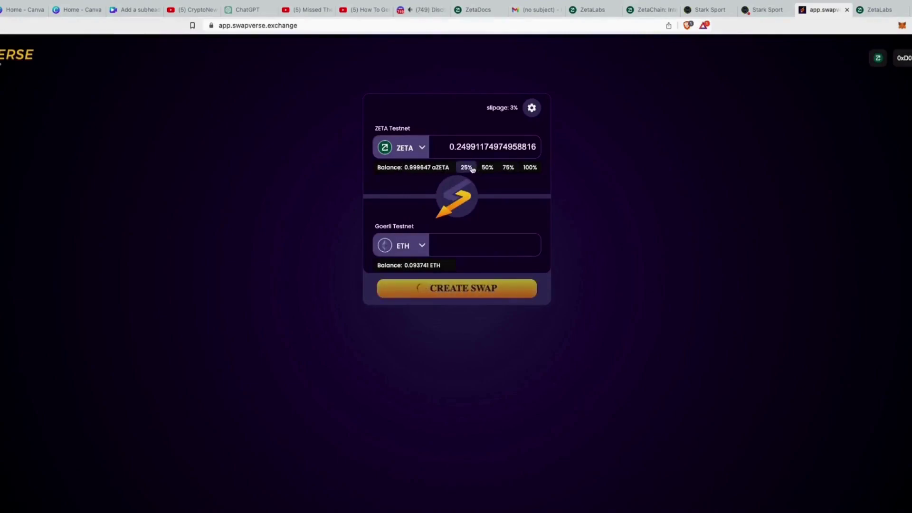
left_click(487, 168)
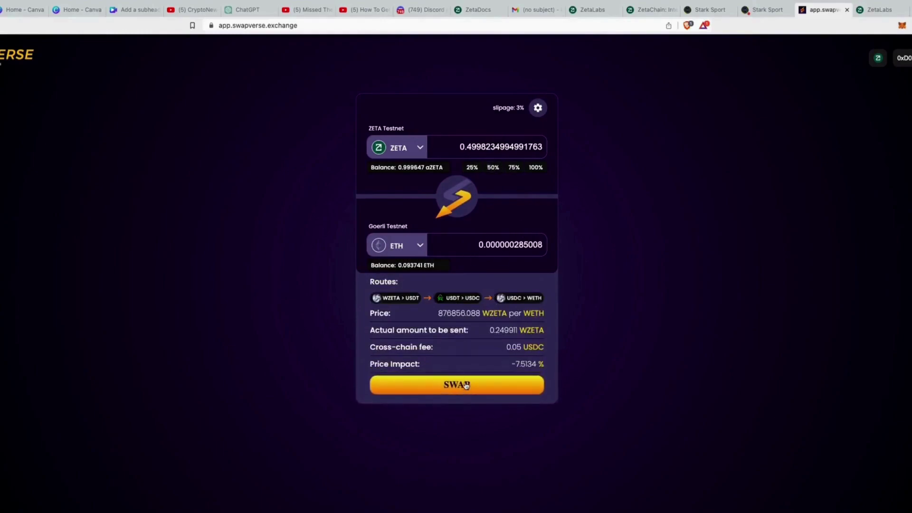
left_click(466, 386)
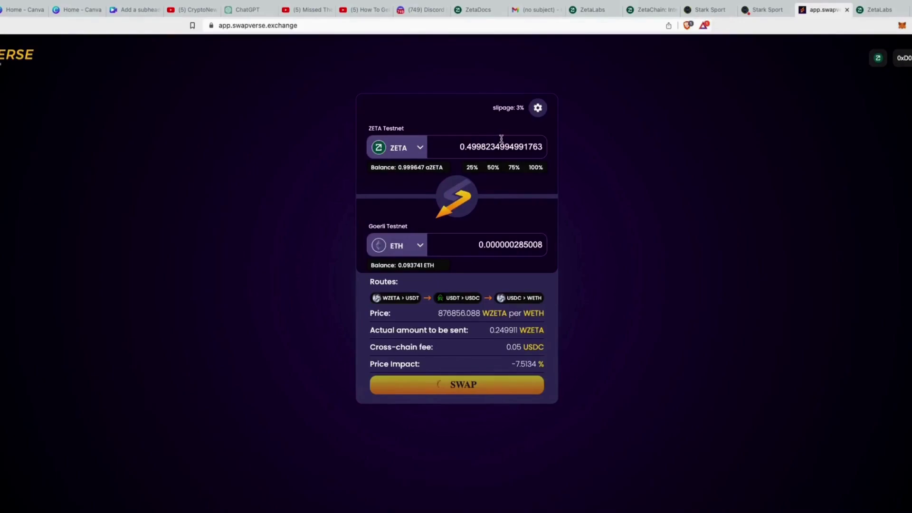
Look over the DeFi apps on ZetaChain's ecosystem page once more, and return to the Starksport swap awaiting token approval
left_click(639, 10)
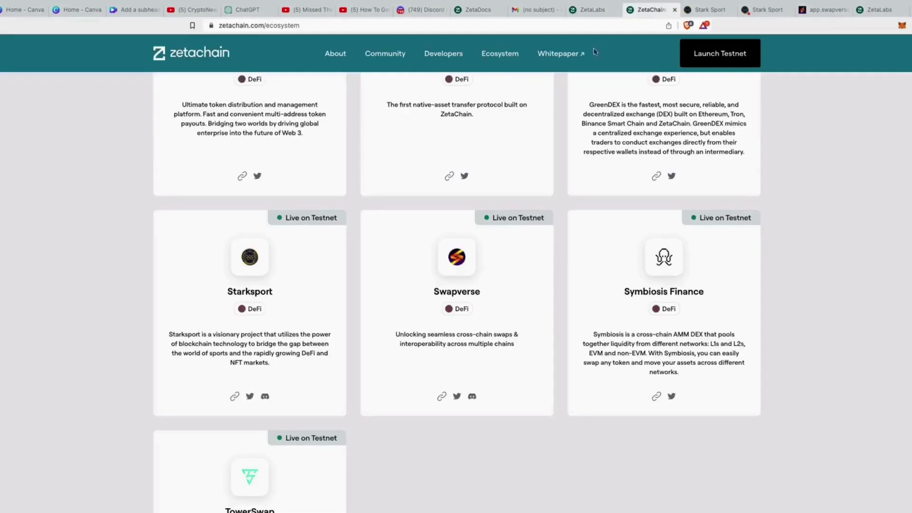
scroll(559, 304, "down", 4)
scroll(662, 304, "up", 15)
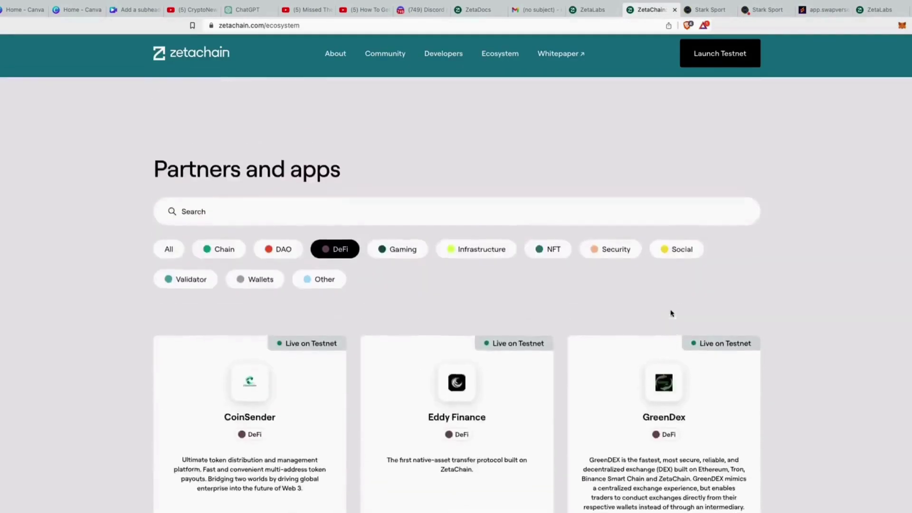
scroll(504, 329, "down", 6)
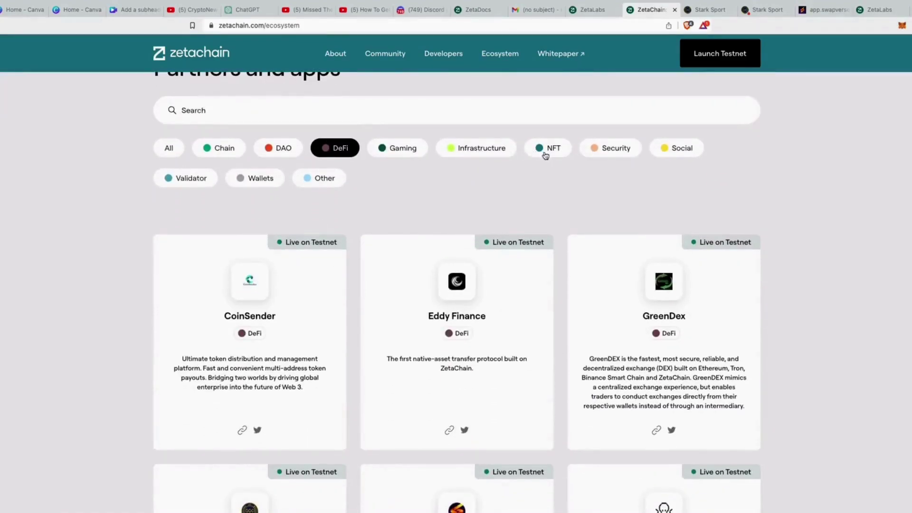
left_click(758, 10)
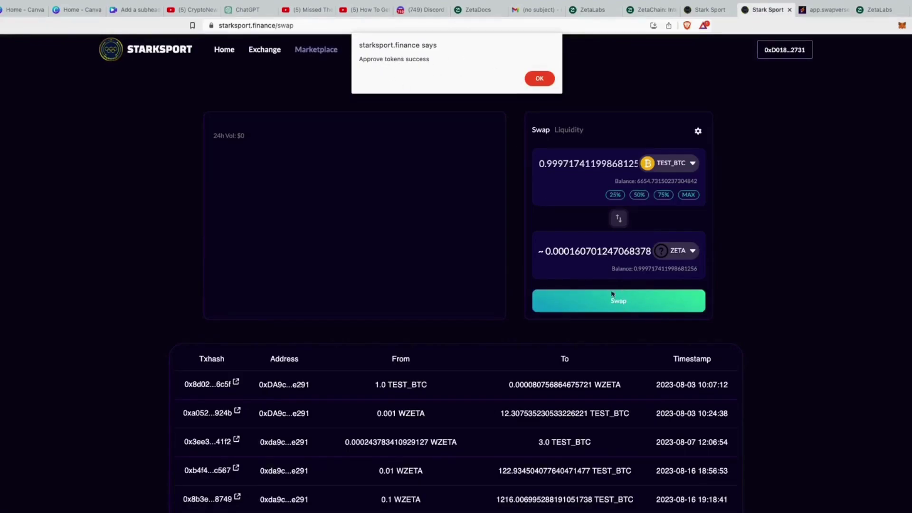
Dismiss the token approval message on Starksport and submit the swap from TEST_BTC to ZETA
left_click(540, 78)
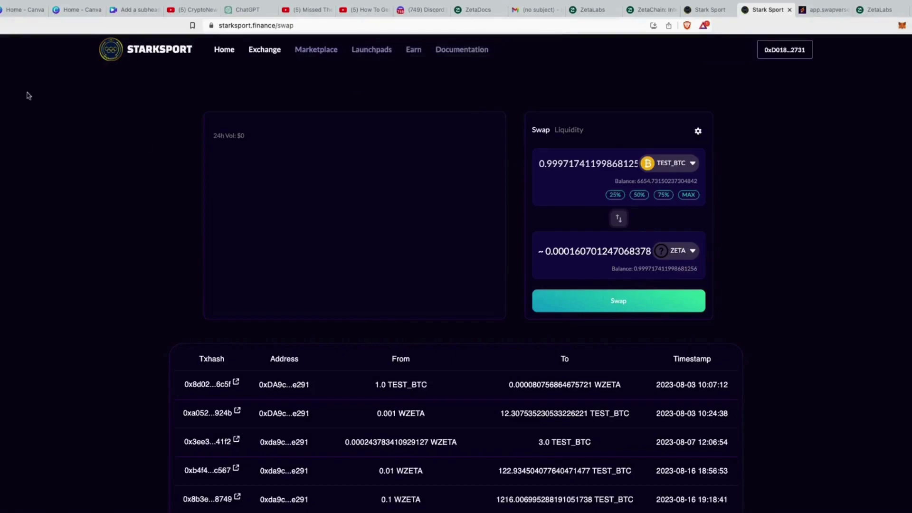
left_click(644, 305)
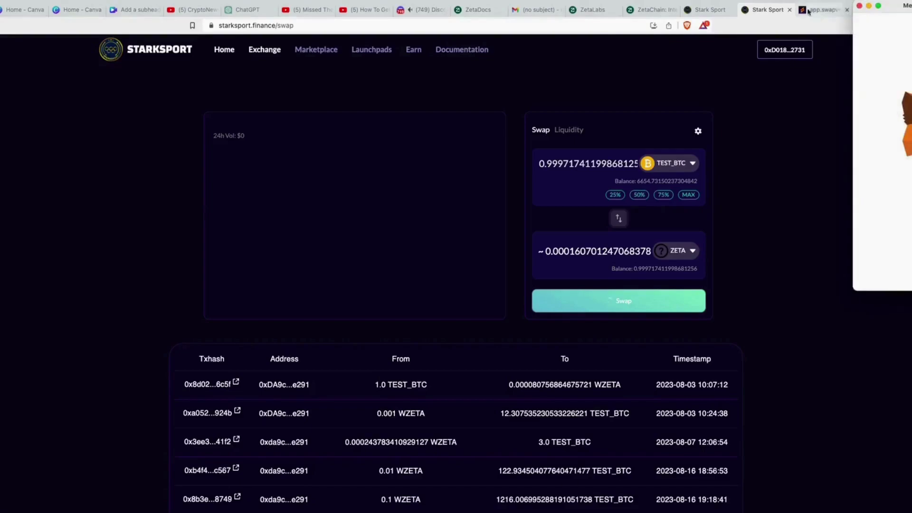
left_click(829, 14)
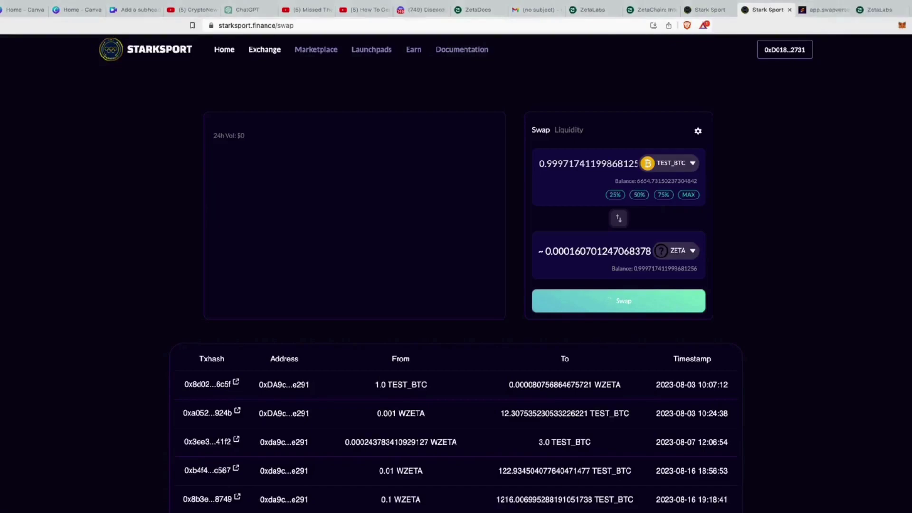
Switch to Swapverse and review the recent transactions in MetaMask's account activity
left_click(827, 14)
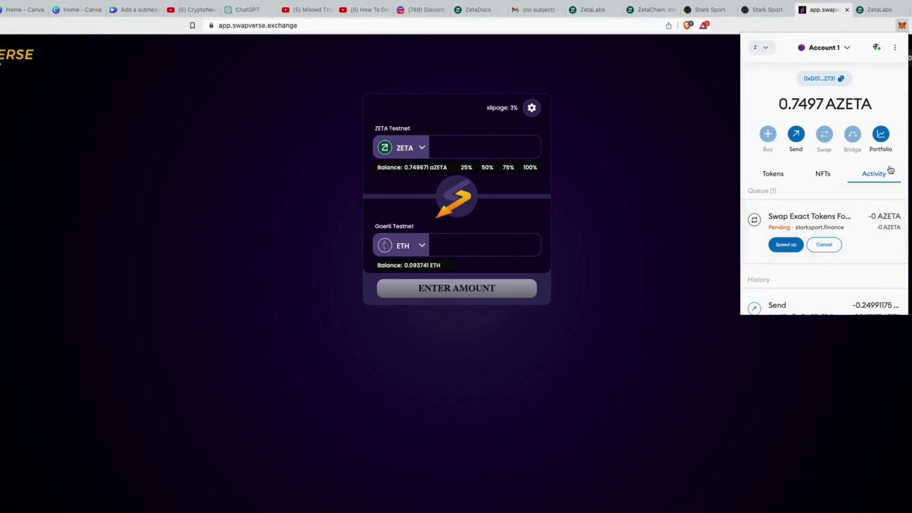
scroll(890, 198, "down", 5)
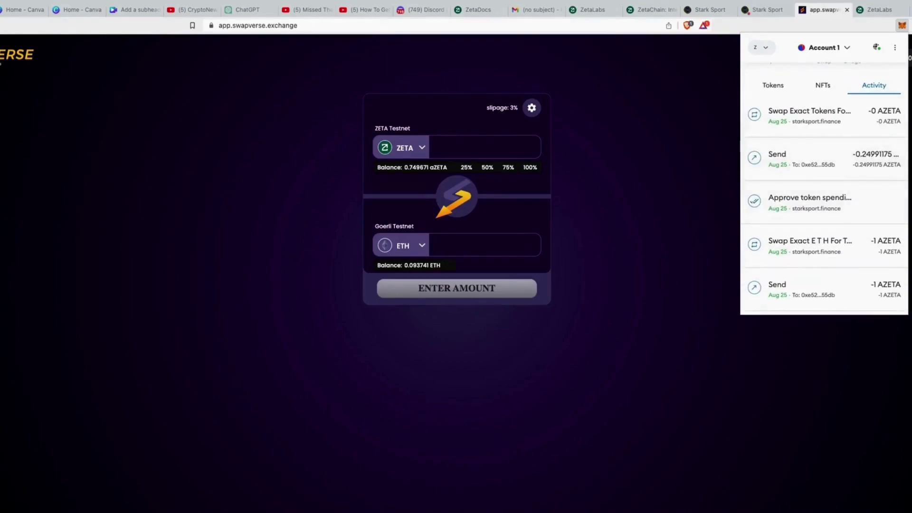
scroll(839, 99, "up", 5)
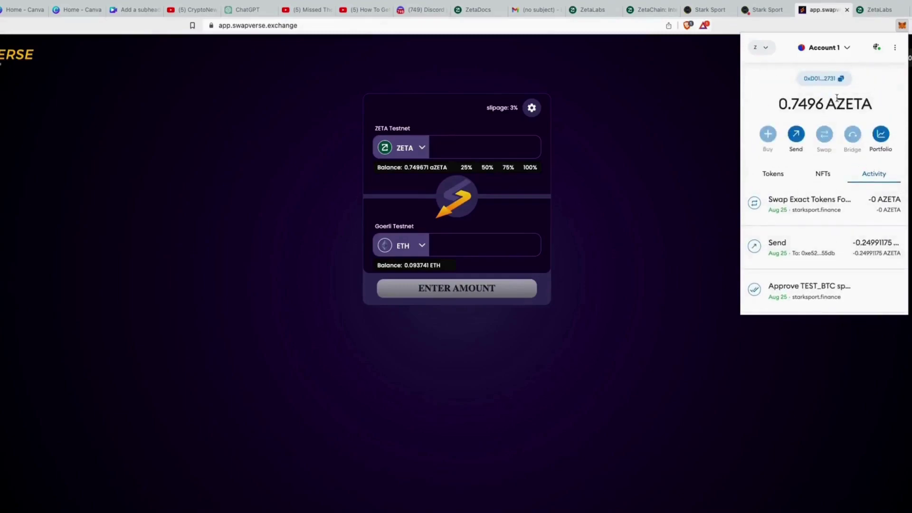
left_click(666, 38)
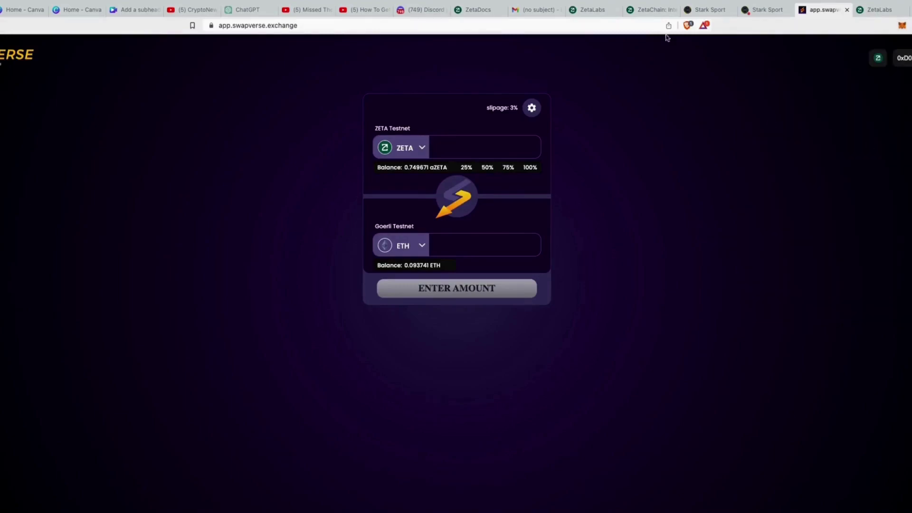
Glance at the ZetaLabs home page, return to the Starksport swap and dismiss its swap message
left_click(871, 10)
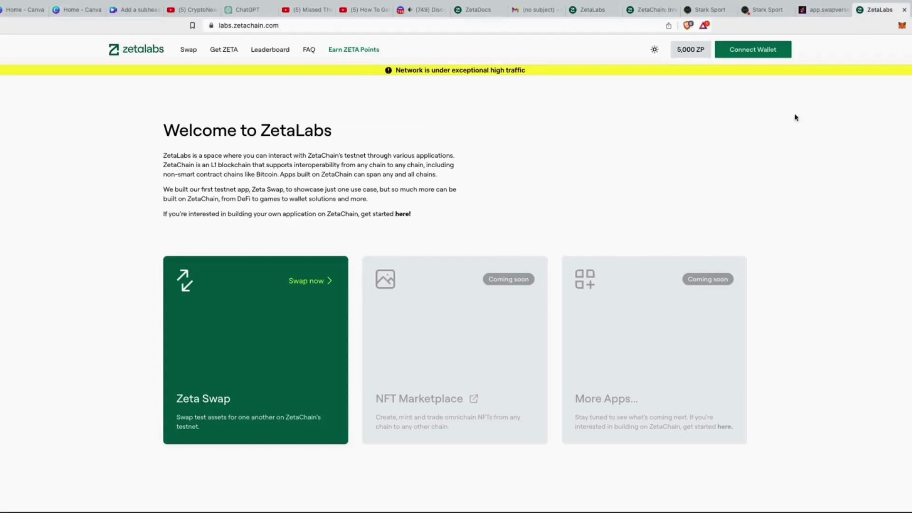
left_click(829, 10)
left_click(766, 9)
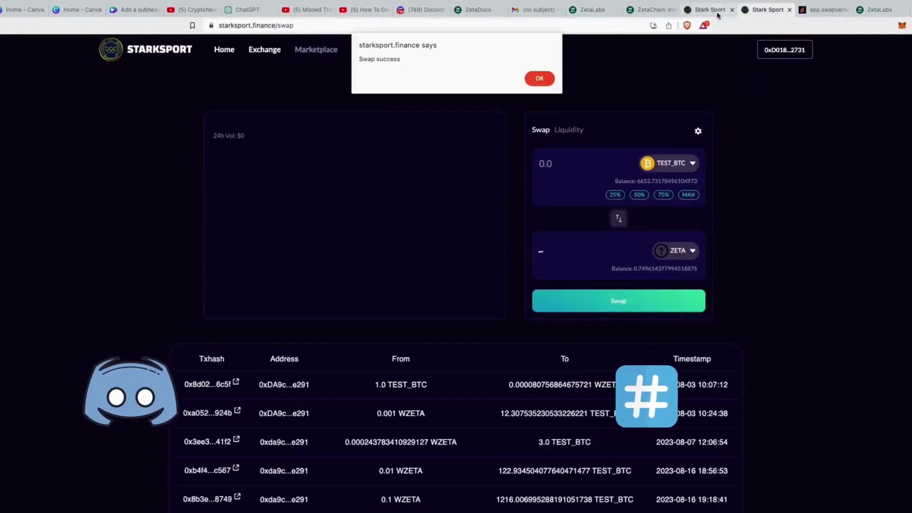
left_click(540, 79)
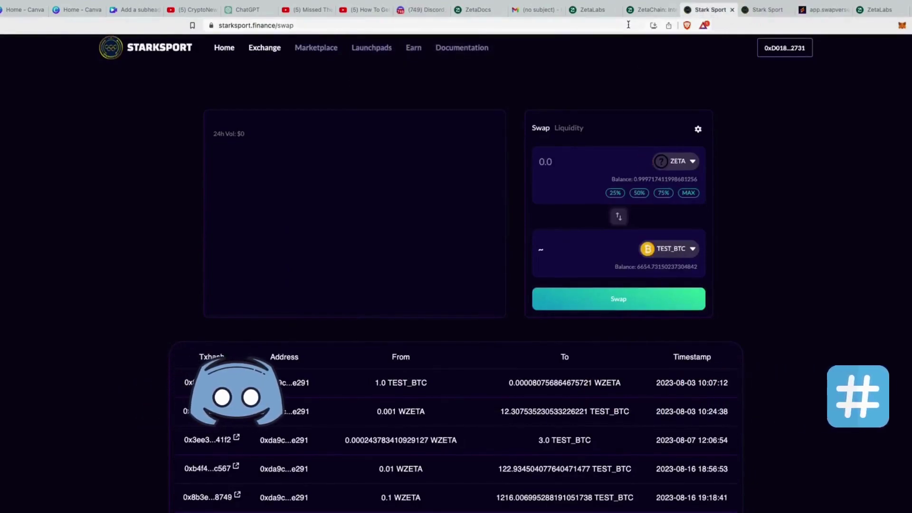
Switch to ZetaChain's Discord and find the August 14, 2023 Athens-3 migration post in the announcements channel
left_click(638, 10)
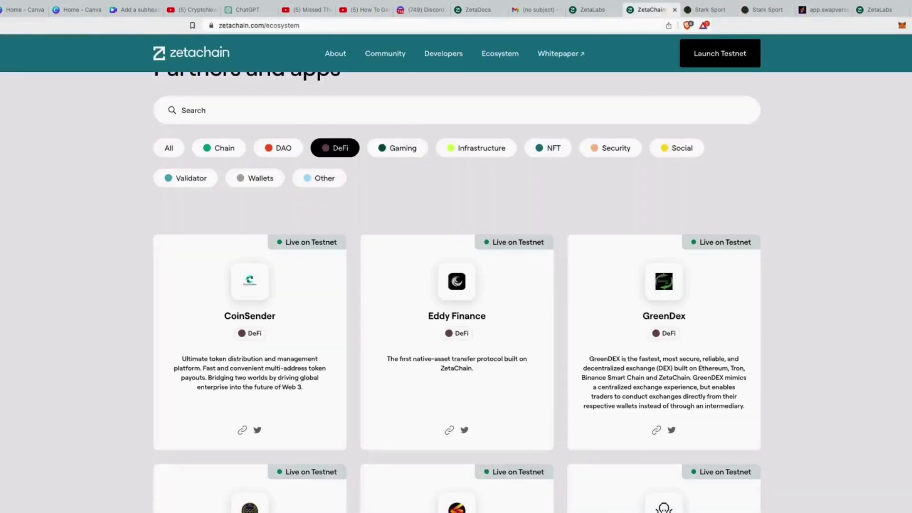
left_click(418, 9)
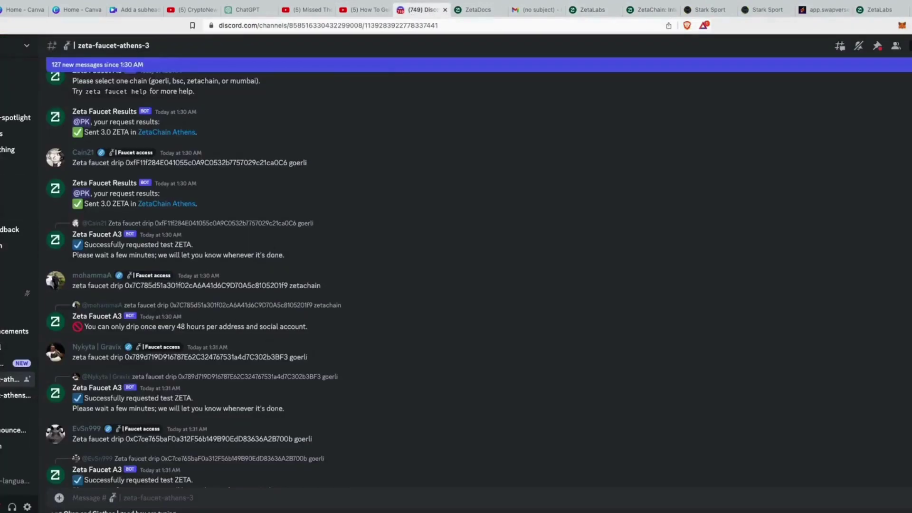
scroll(37, 229, "up", 1)
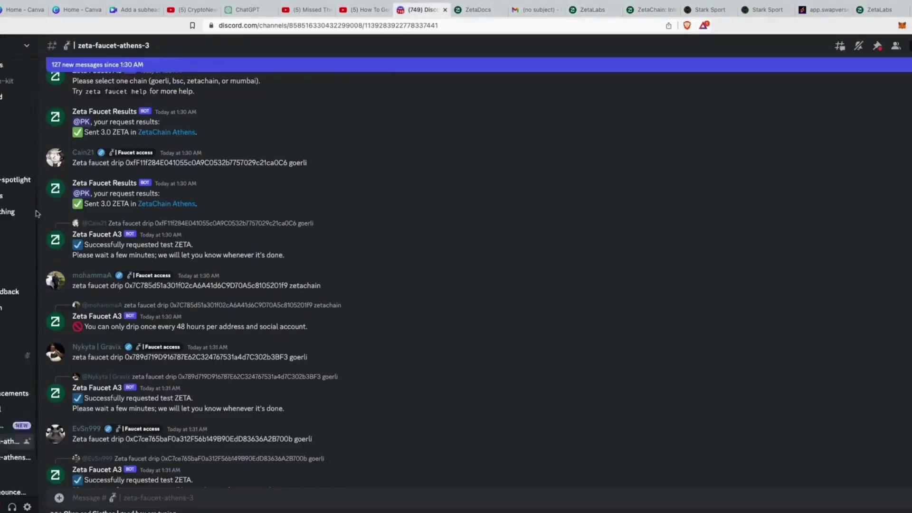
scroll(37, 230, "up", 5)
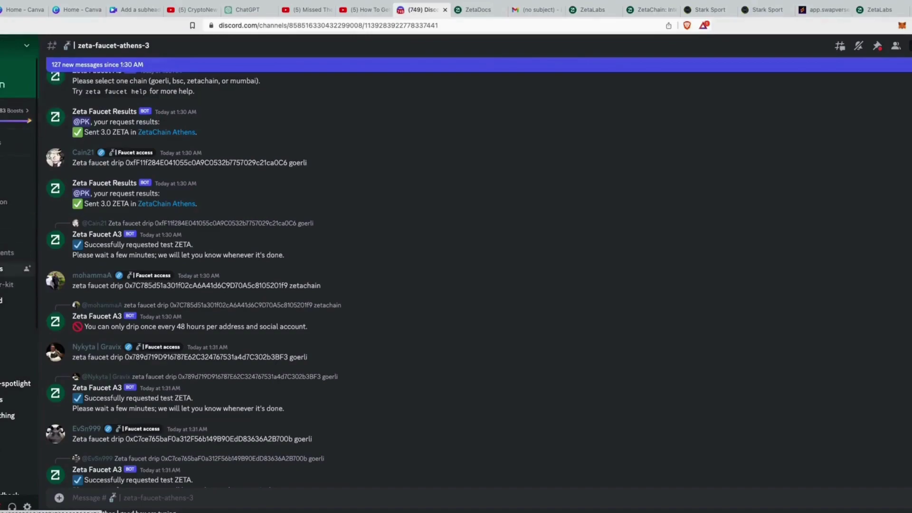
left_click(9, 252)
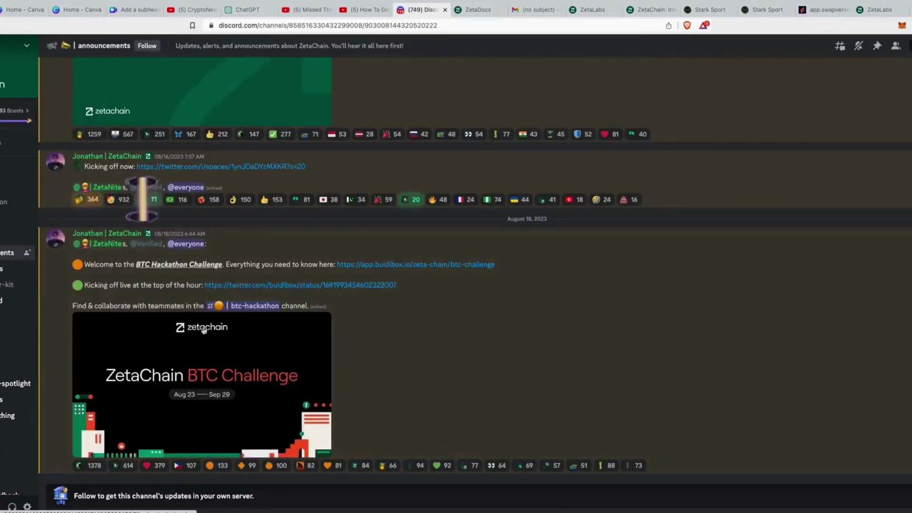
scroll(759, 339, "up", 1)
scroll(759, 339, "up", 12)
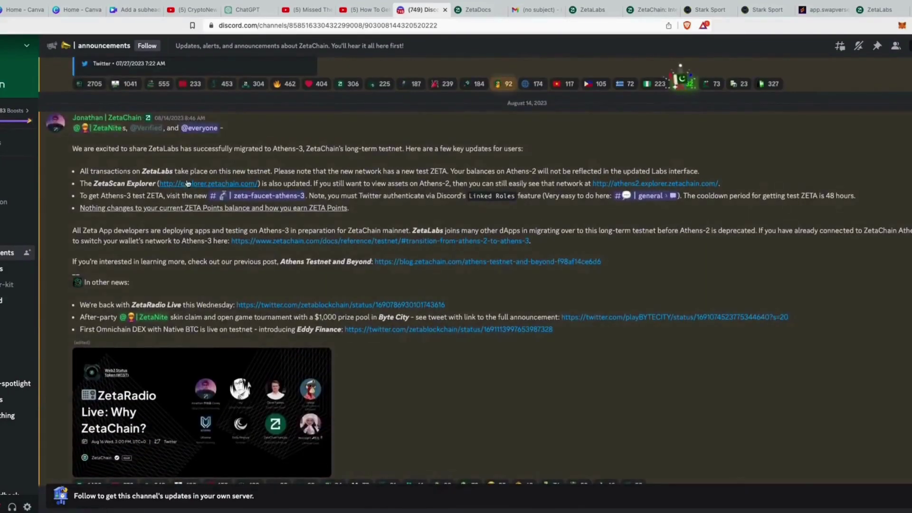
Read the linked "Getting Faucet From Discord" guide in the general channel and check the Faucet access entry in the server's Linked Roles
left_click(650, 196)
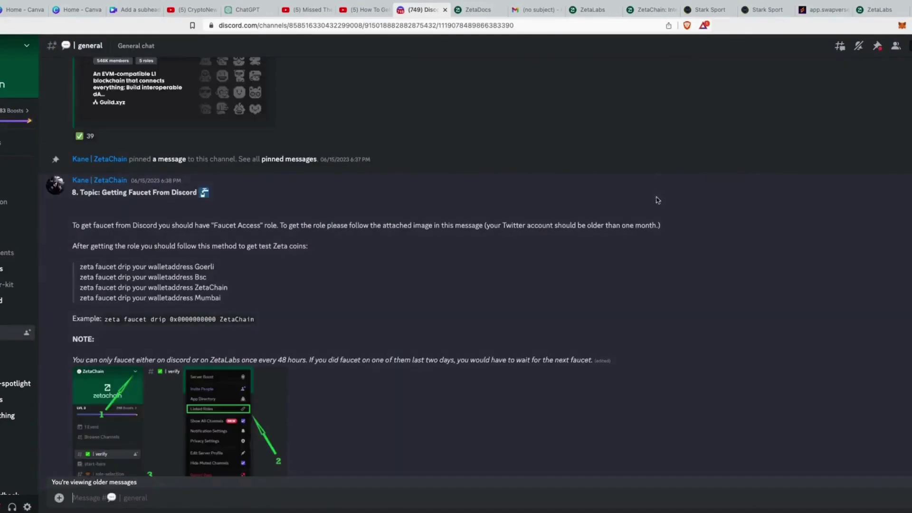
scroll(325, 293, "down", 2)
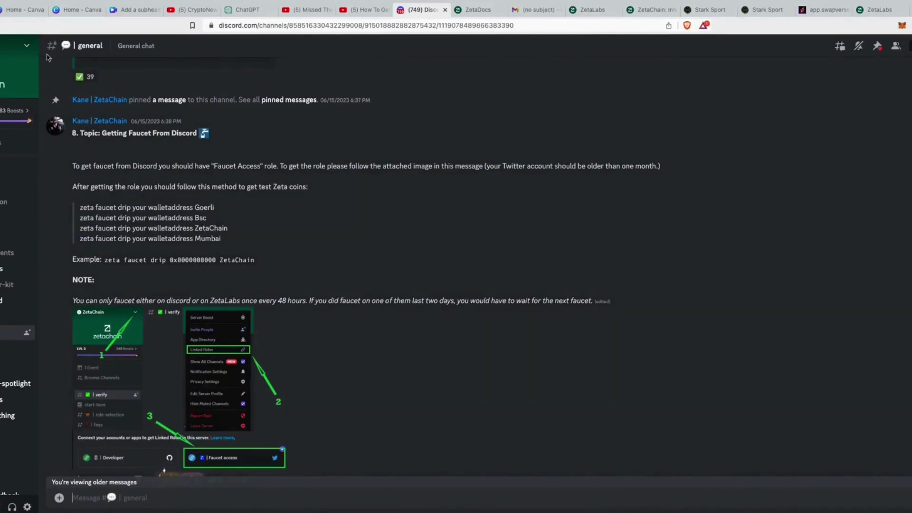
left_click(27, 45)
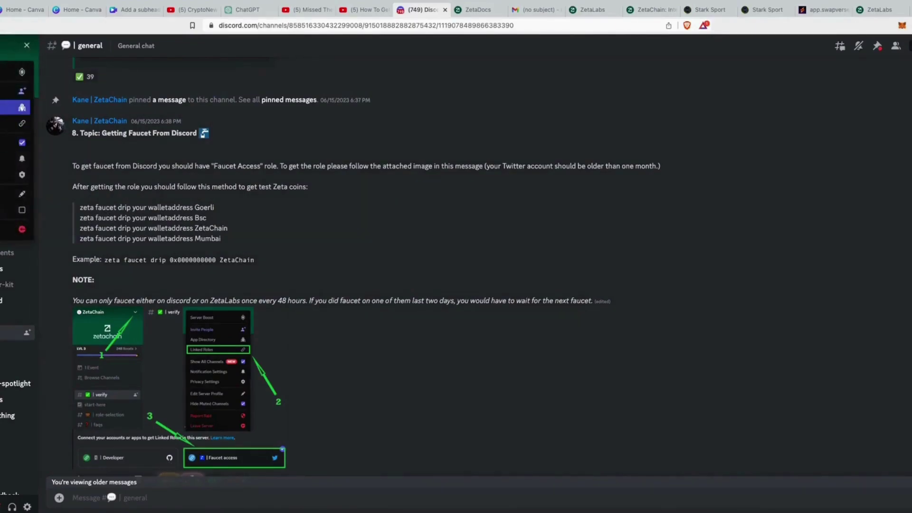
left_click(16, 123)
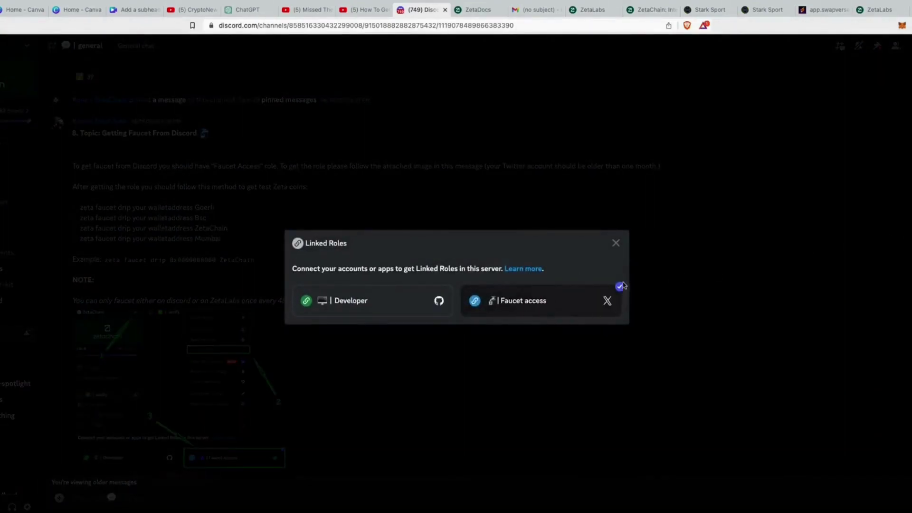
left_click(615, 243)
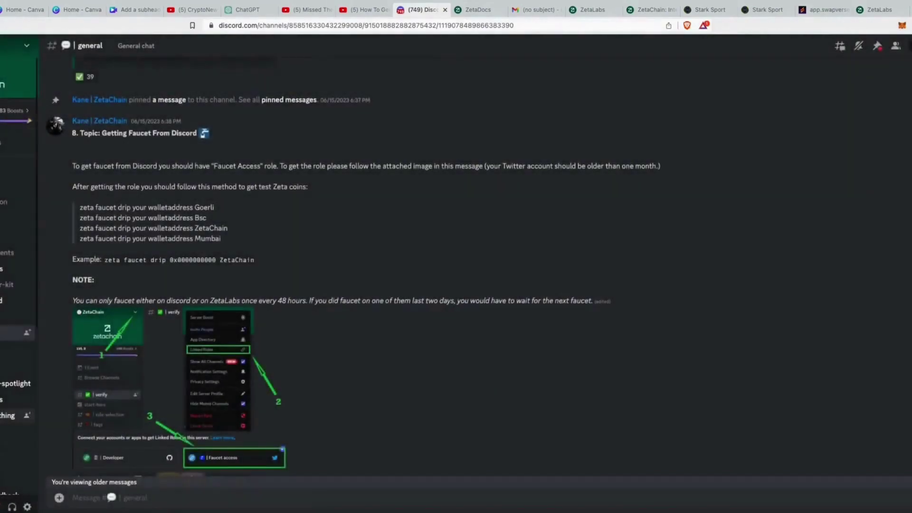
Show the zeta-faucet-athens-3 channel on Discord and return to the DeFi apps on ZetaChain's ecosystem page
scroll(38, 290, "down", 5)
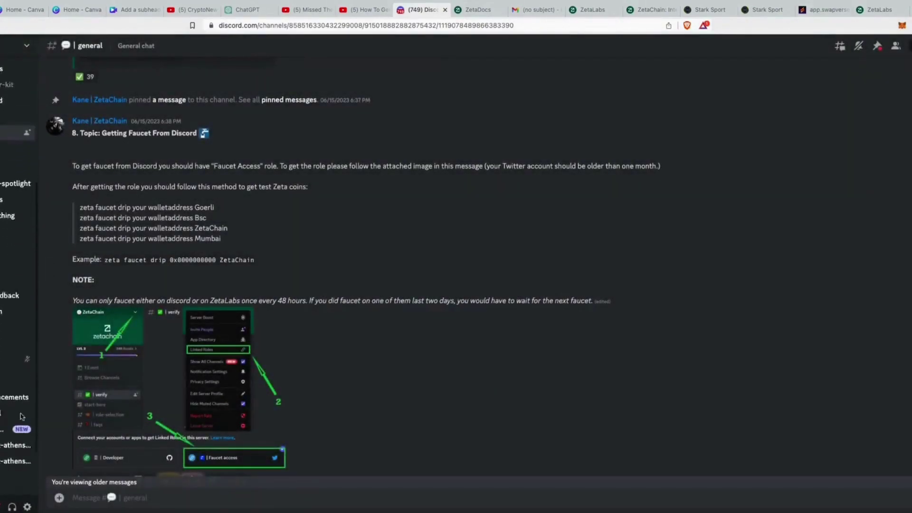
mouse_move(38, 414)
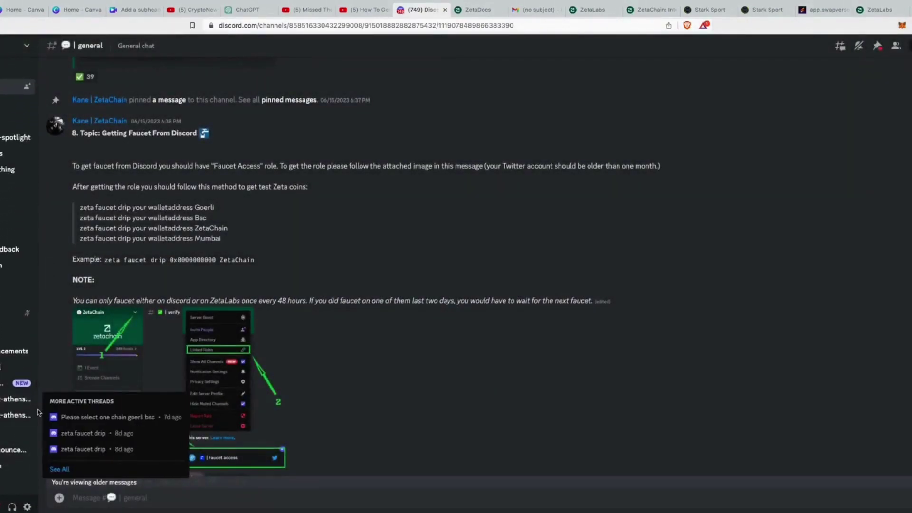
scroll(36, 368, "down", 1)
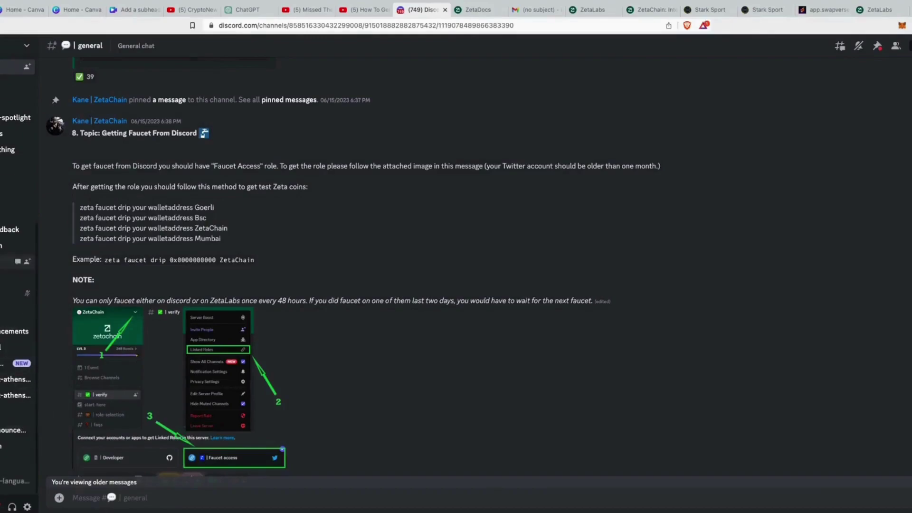
left_click(14, 379)
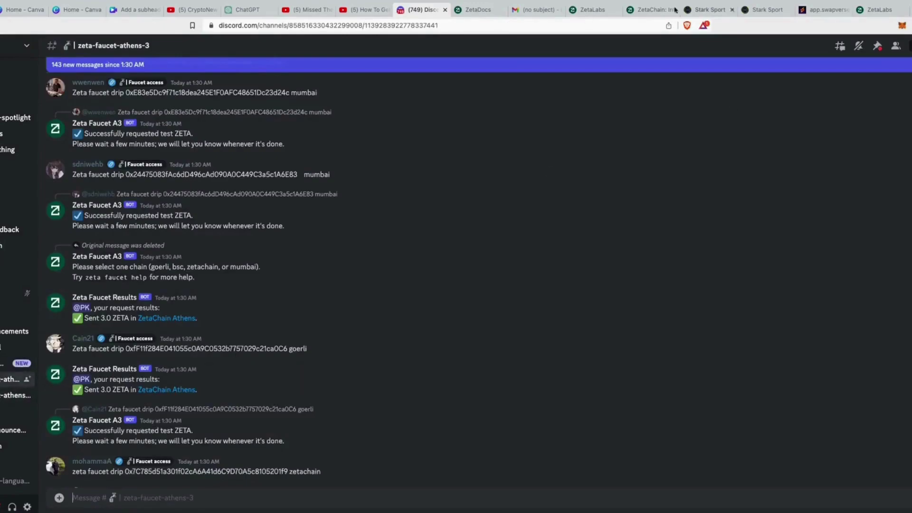
left_click(648, 10)
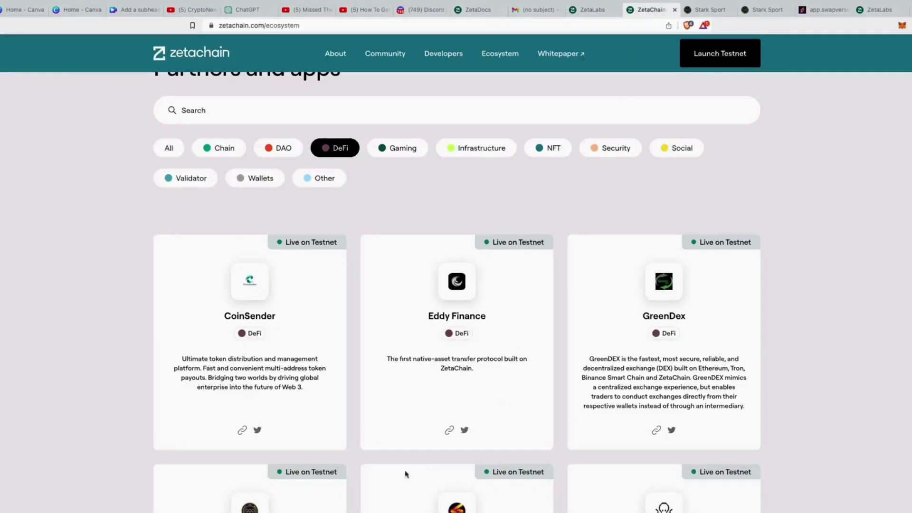